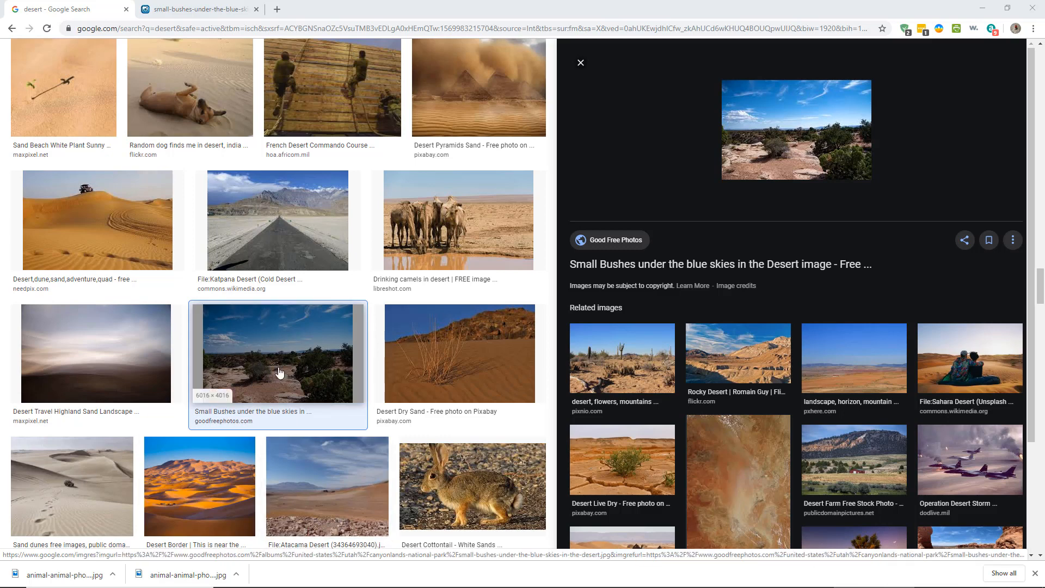
Check the full-size desert photo and the usage-rights filter applied to the desert image search.
{"action": "left_click", "coordinate": [201, 9]}
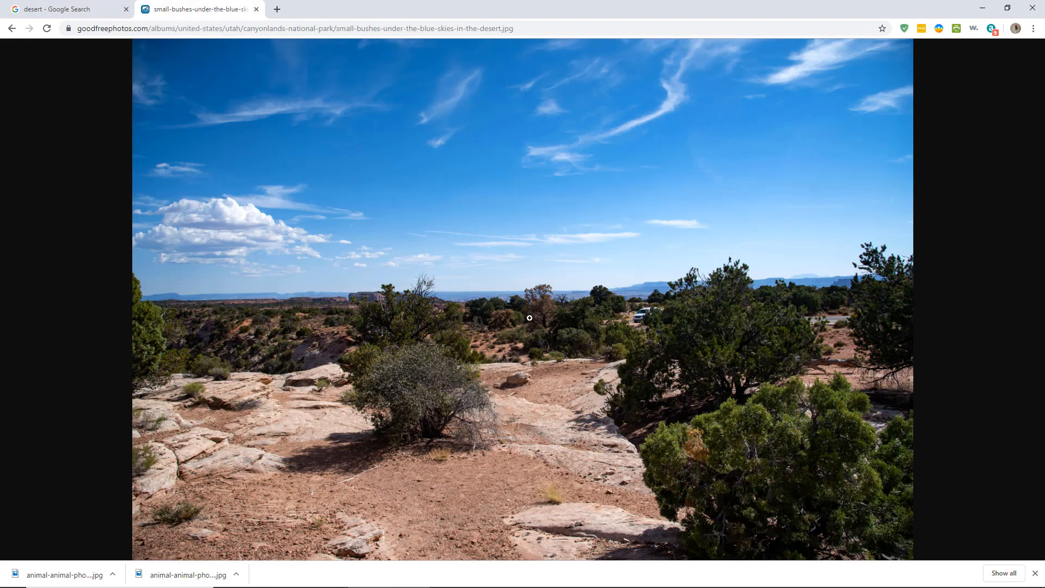
{"action": "left_click", "coordinate": [49, 8]}
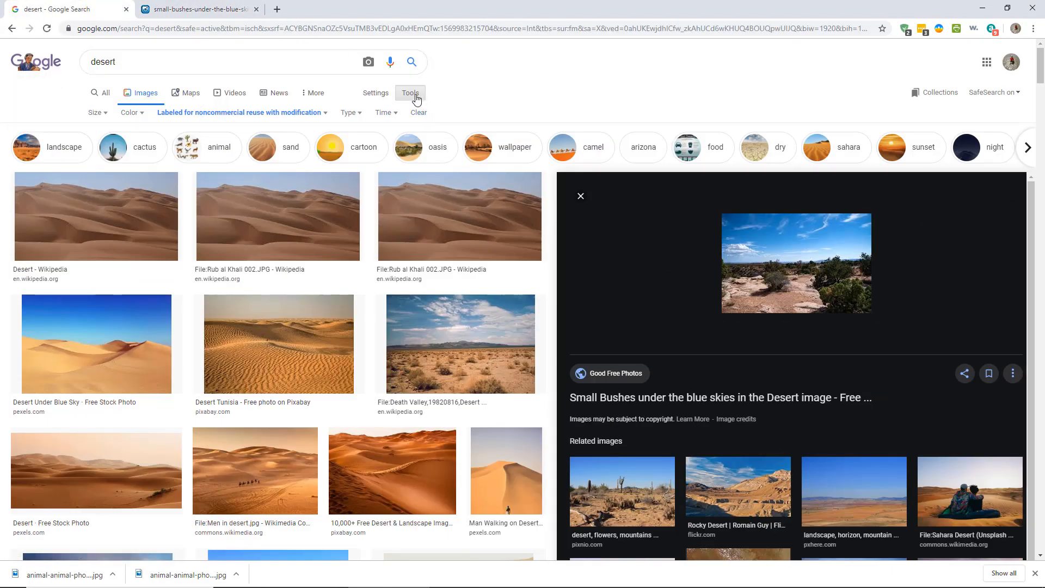
{"action": "left_click", "coordinate": [327, 116]}
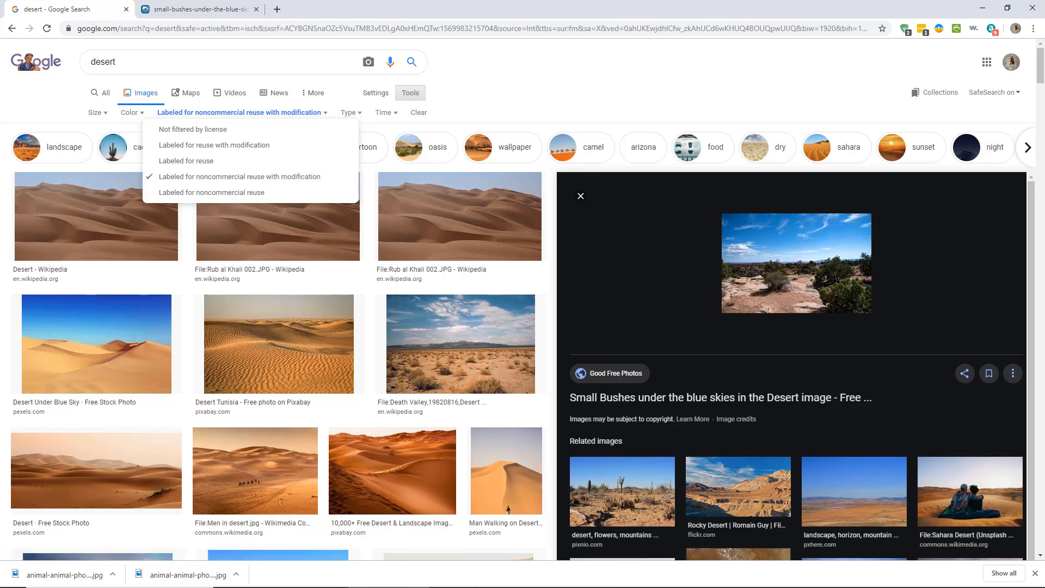
Copy the full-size desert photo from the browser and paste it into the blank Photoshop document.
{"action": "key", "text": "ctrl+Tab"}
{"action": "right_click", "coordinate": [483, 266]}
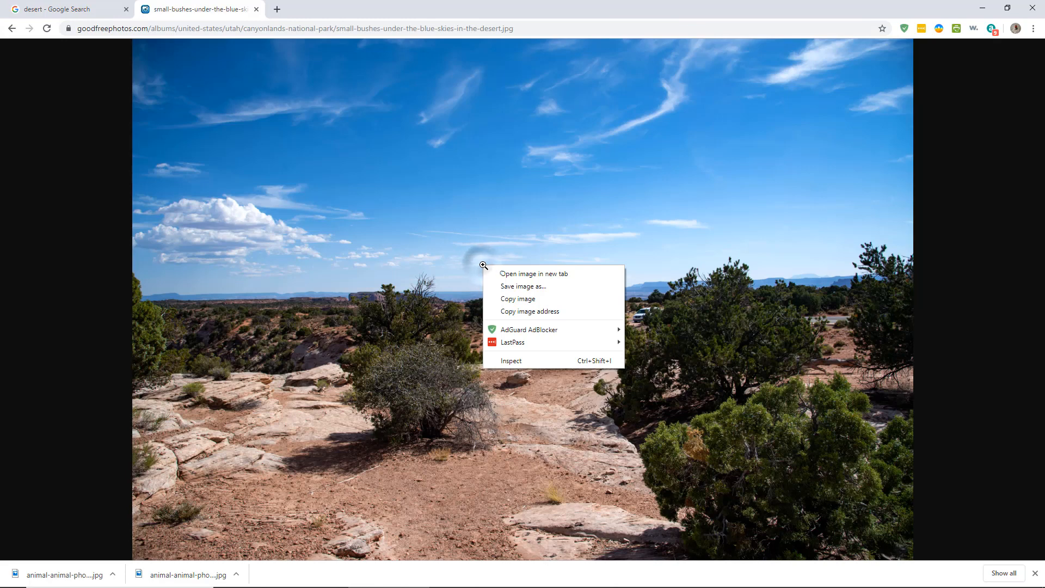
{"action": "left_click", "coordinate": [549, 299]}
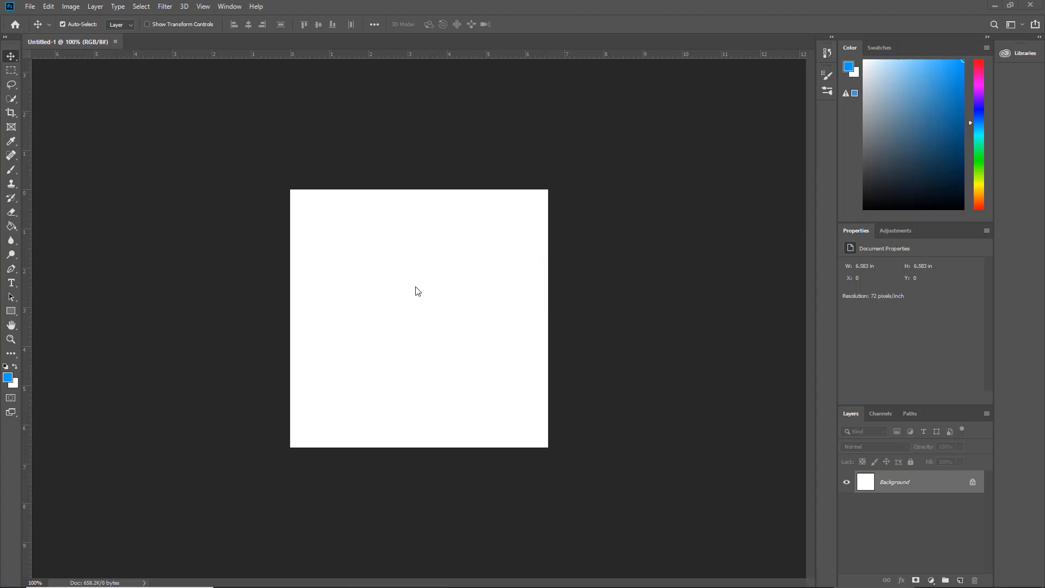
{"action": "left_click", "coordinate": [48, 6]}
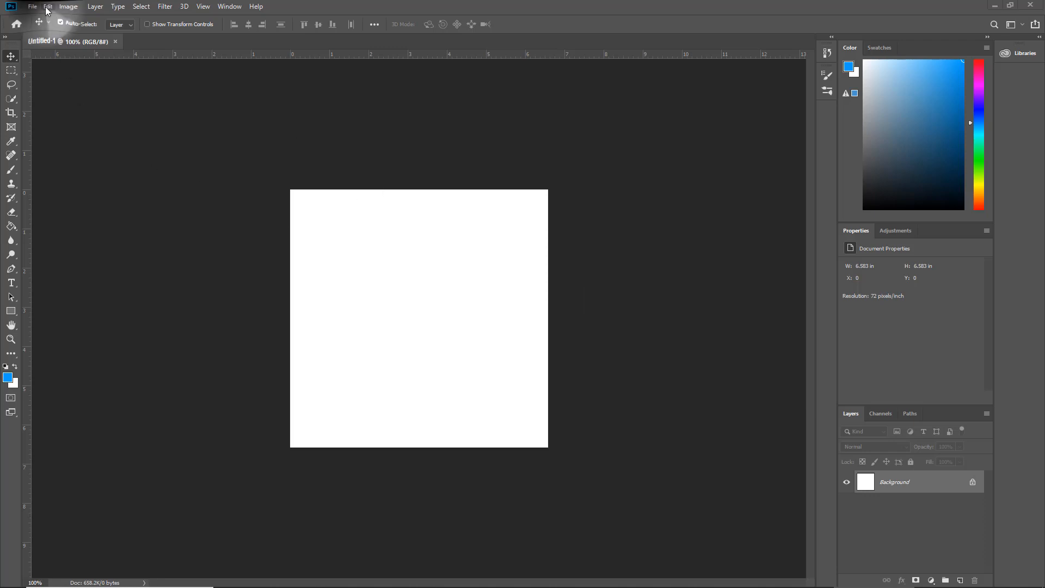
{"action": "left_click", "coordinate": [66, 100]}
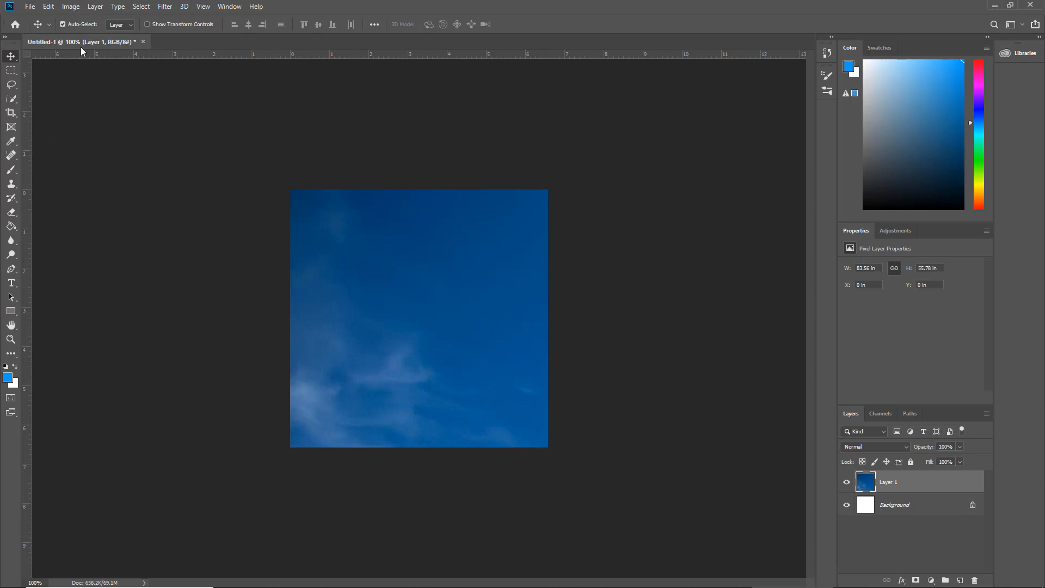
Expand the canvas with Reveal All so that it covers the whole desert photo.
{"action": "left_click", "coordinate": [69, 6]}
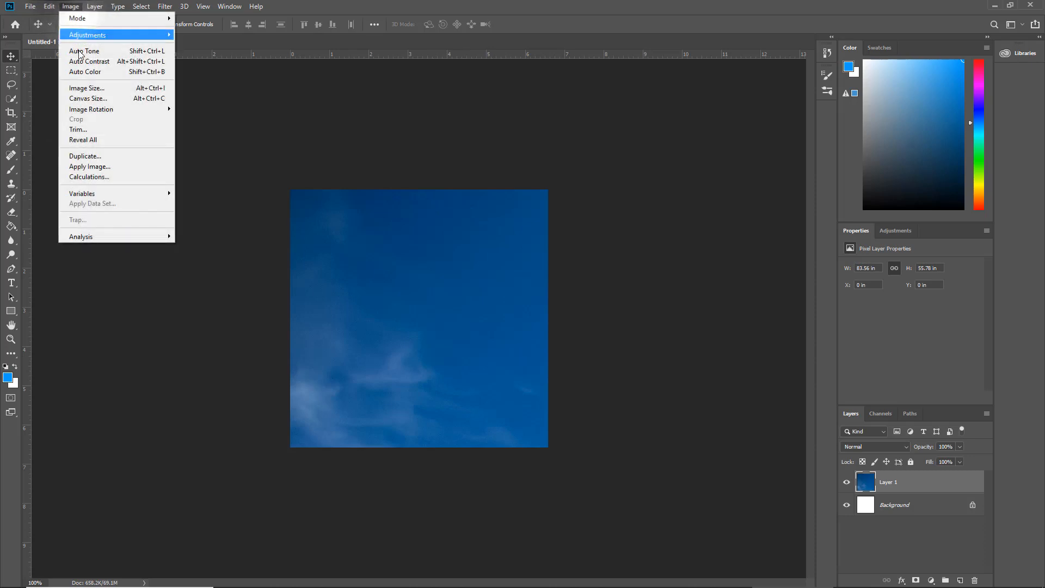
{"action": "left_click", "coordinate": [104, 140]}
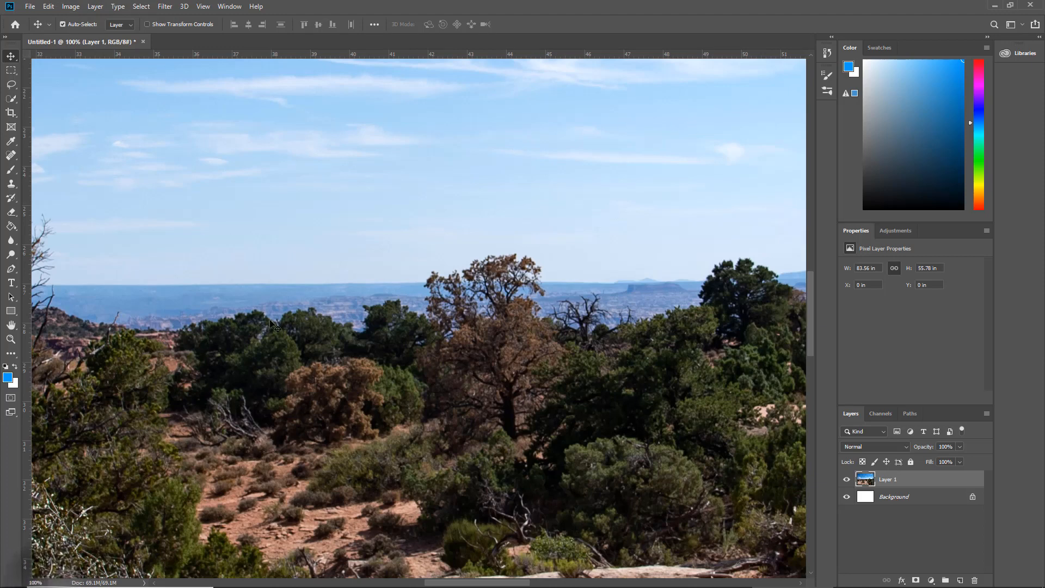
{"action": "scroll", "coordinate": [216, 201], "scroll_direction": "down", "scroll_amount": 3}
{"action": "key", "text": "ctrl+0"}
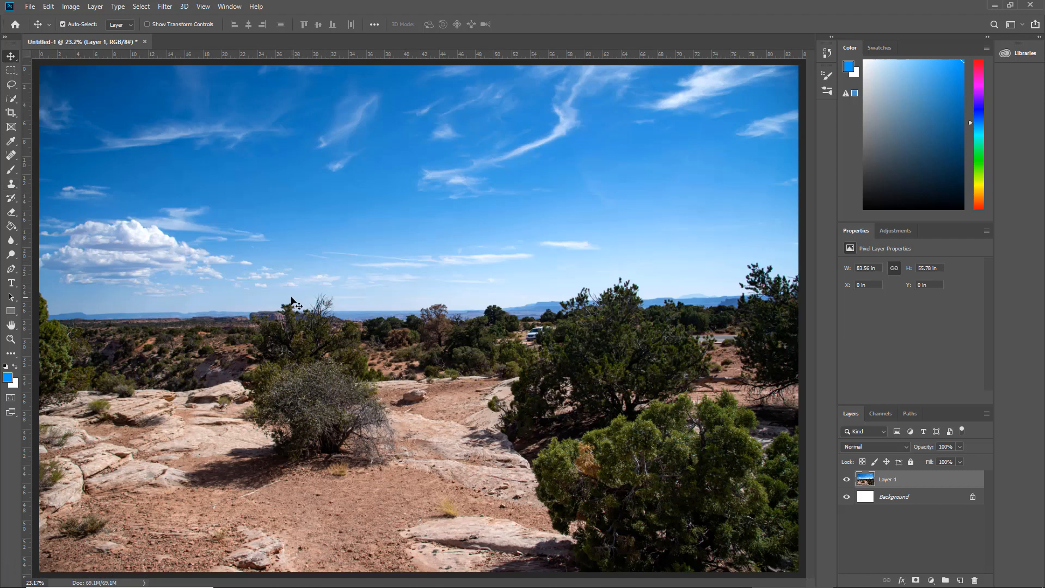
{"action": "left_click", "coordinate": [26, 7]}
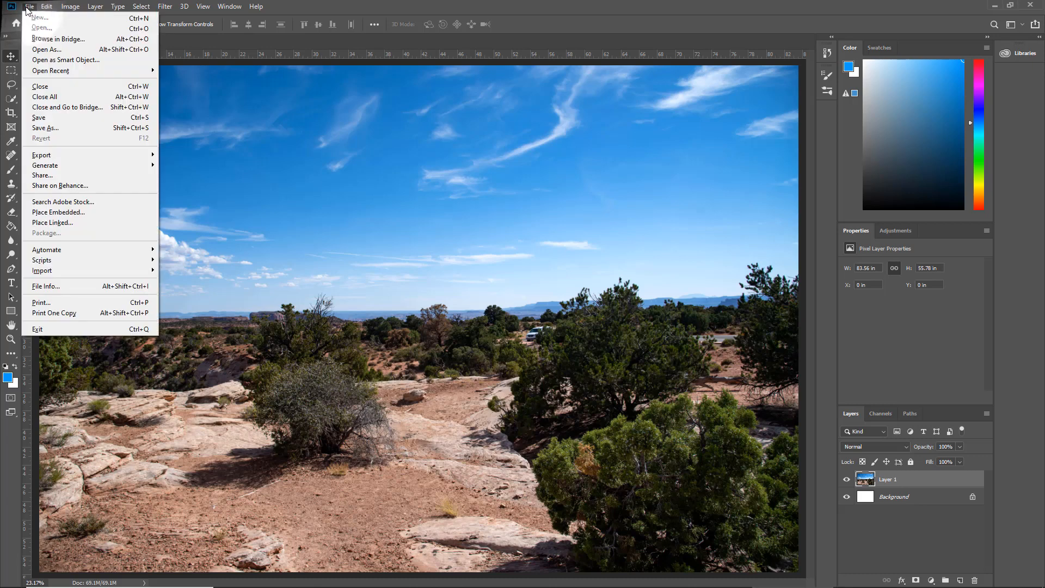
{"action": "left_click", "coordinate": [43, 22]}
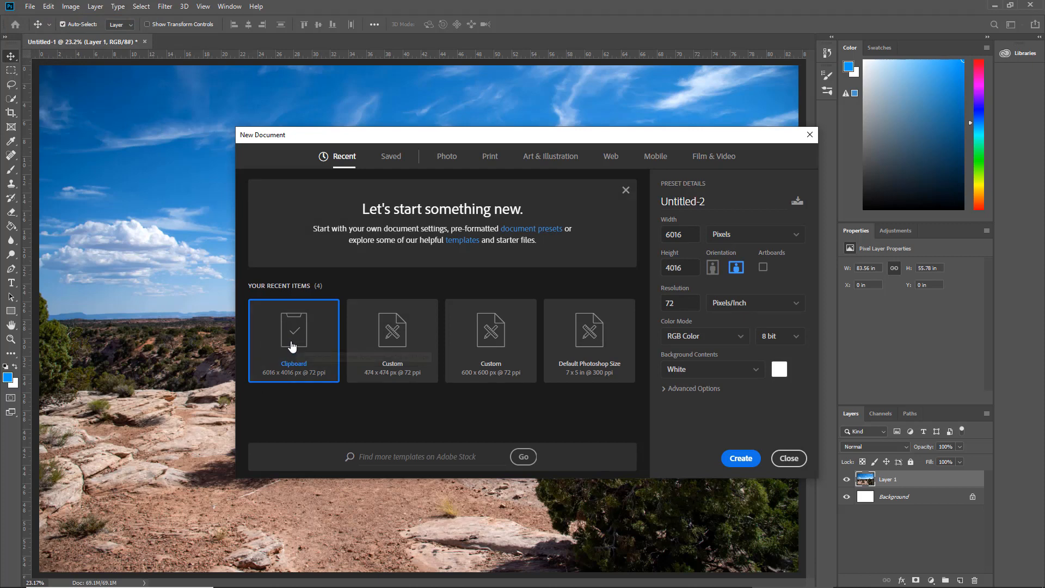
{"action": "left_click", "coordinate": [799, 460]}
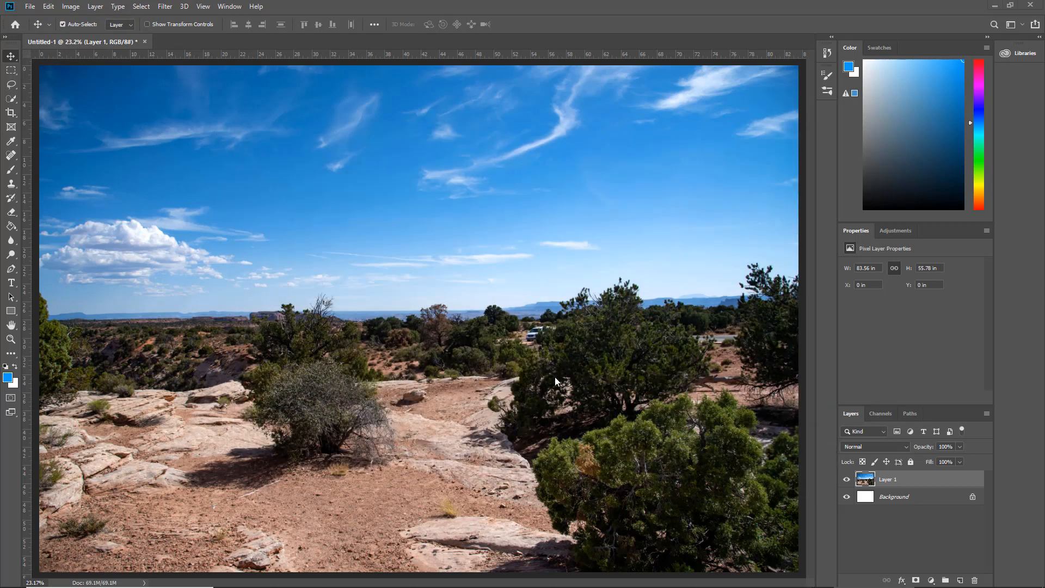
Copy the photo of the penguin on snow from the browser and paste it into the desert document in Photoshop.
{"action": "key", "text": "alt+Tab"}
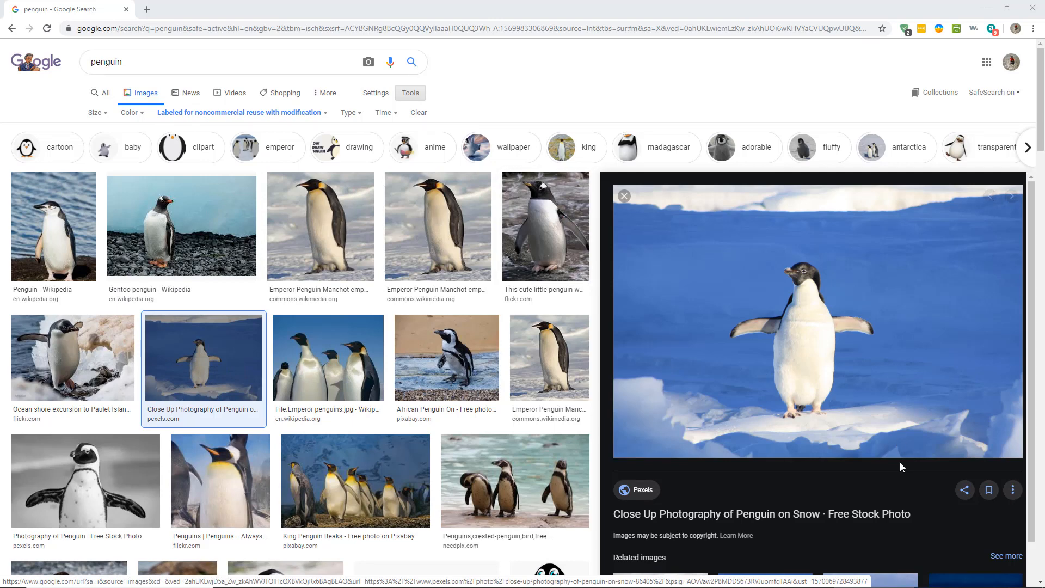
{"action": "right_click", "coordinate": [831, 313]}
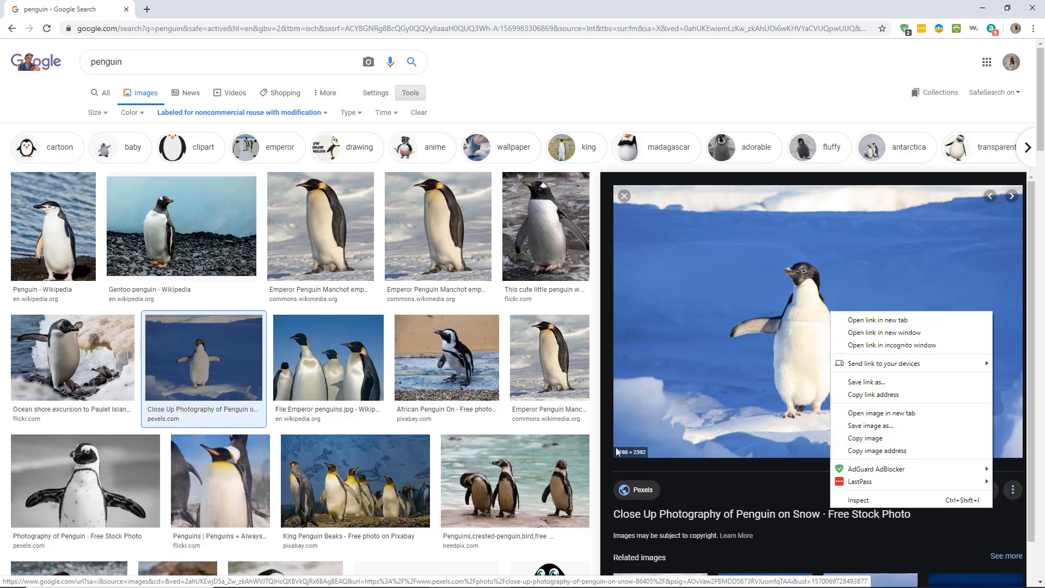
{"action": "left_click", "coordinate": [871, 438]}
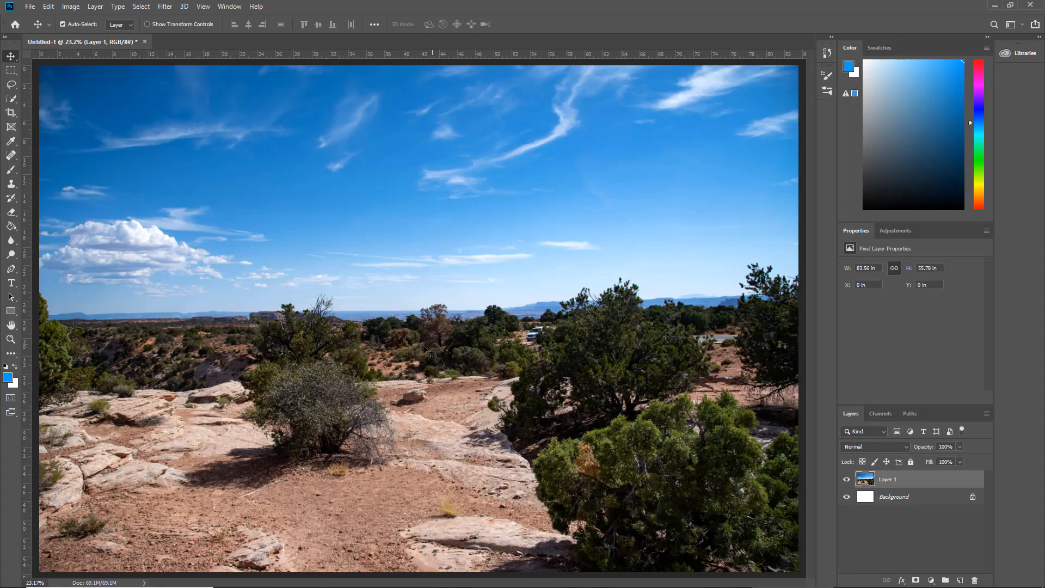
{"action": "left_click", "coordinate": [48, 6]}
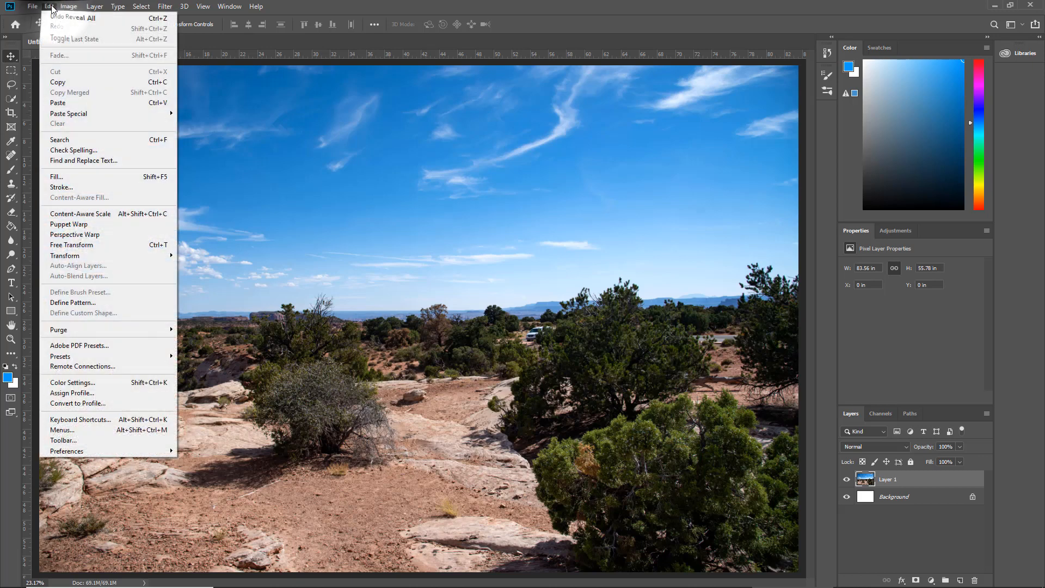
{"action": "left_click", "coordinate": [123, 102]}
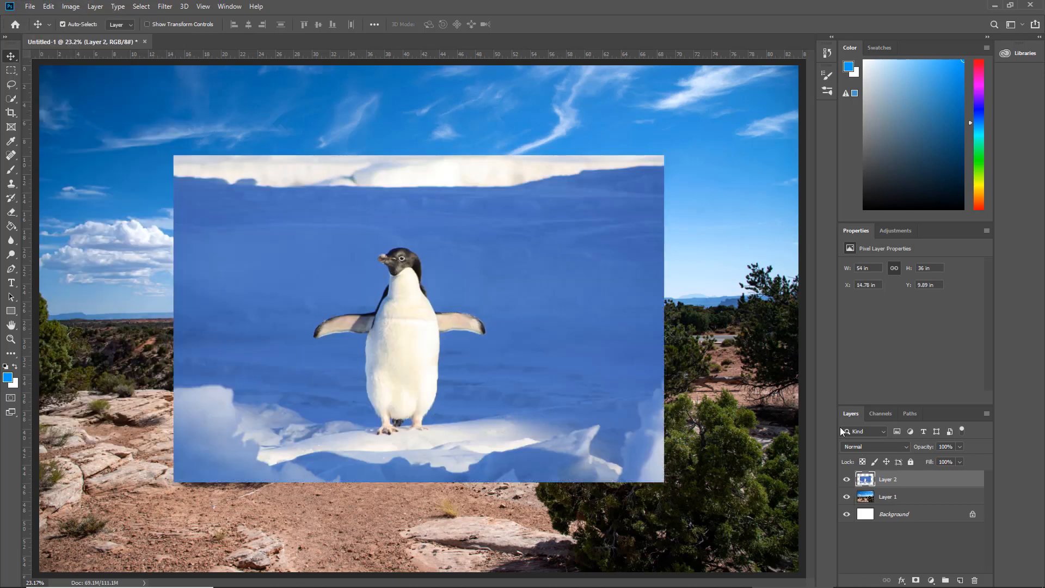
Delete the white Background layer and make the penguin layer active.
{"action": "left_click", "coordinate": [889, 500]}
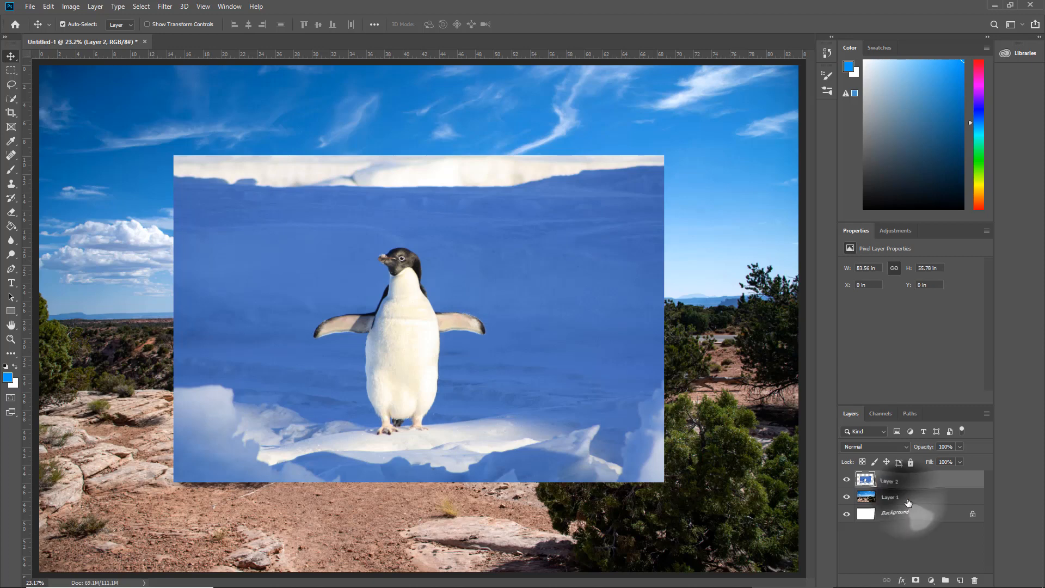
{"action": "left_click", "coordinate": [911, 479]}
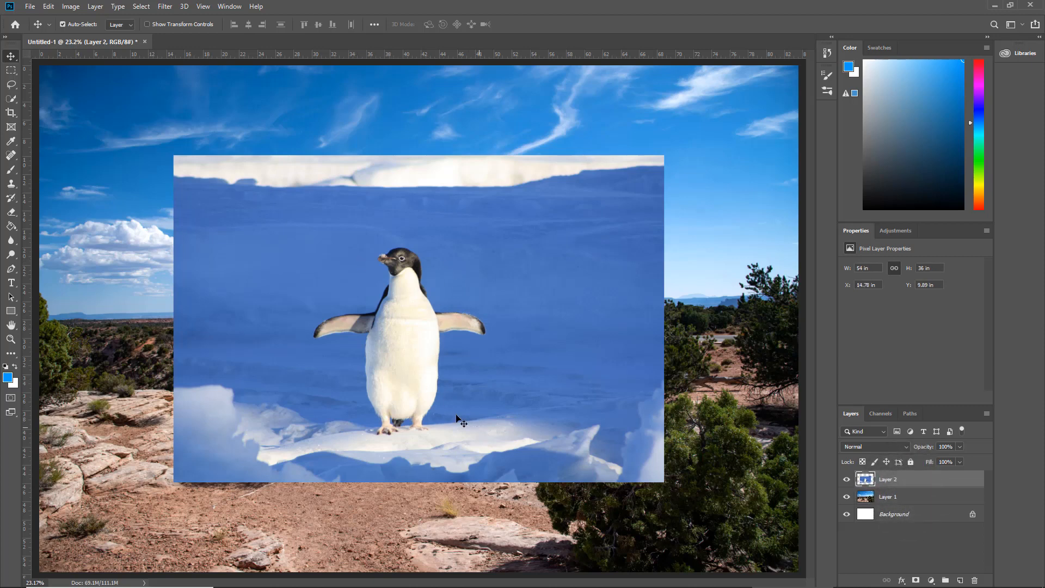
{"action": "left_click", "coordinate": [899, 516]}
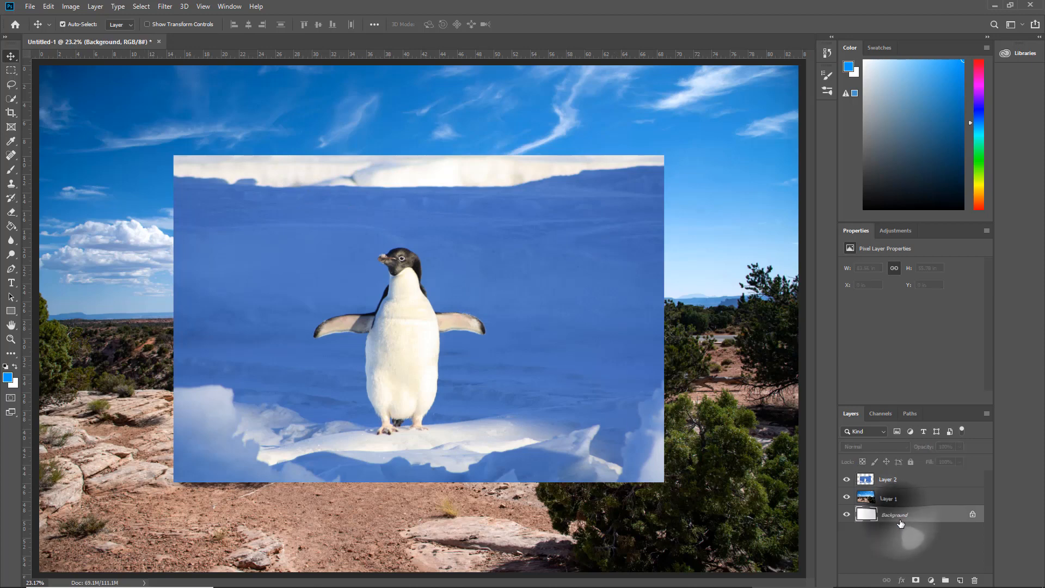
{"action": "left_click", "coordinate": [976, 581]}
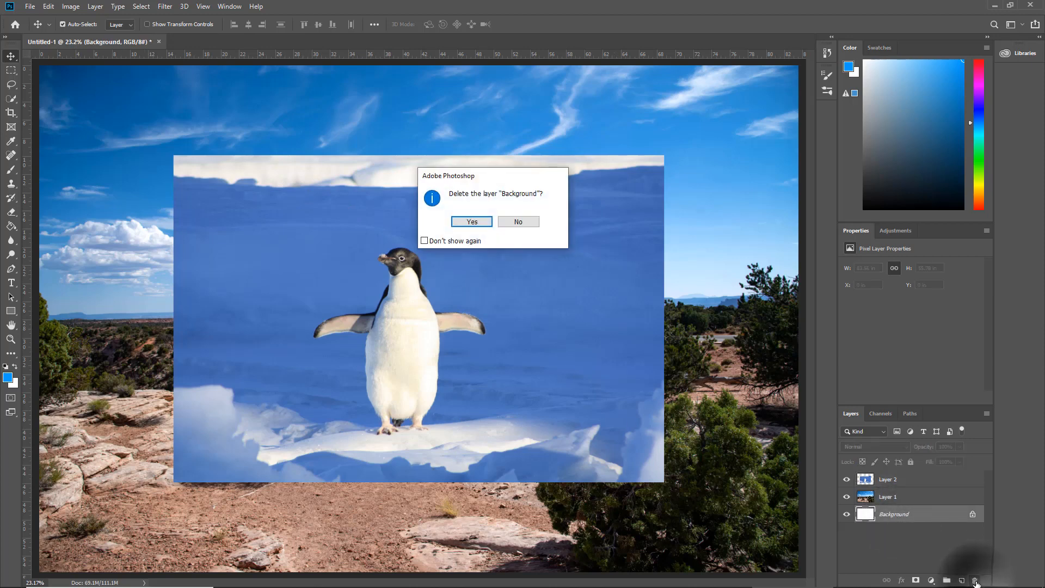
{"action": "left_click", "coordinate": [472, 222]}
{"action": "left_click", "coordinate": [876, 482]}
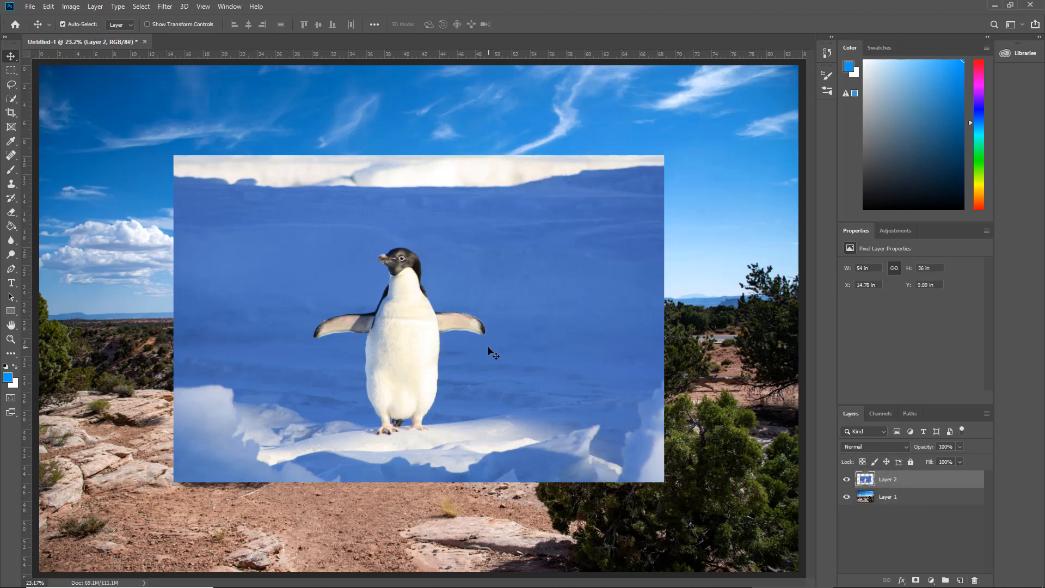
Set the Quick Selection tool to make a new selection and enlarge its brush to about 75 px.
{"action": "left_click", "coordinate": [10, 103]}
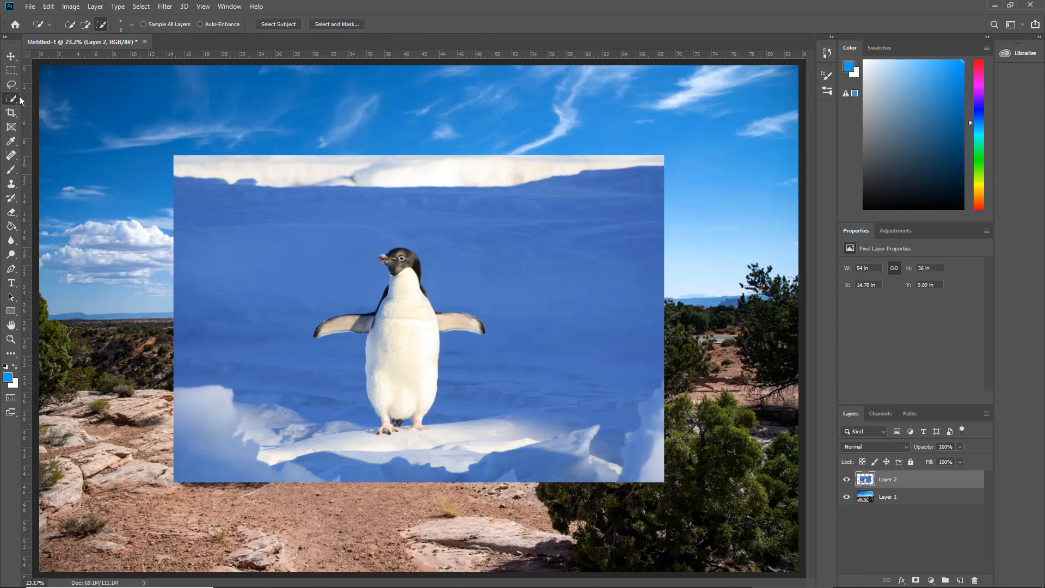
{"action": "left_click", "coordinate": [69, 22]}
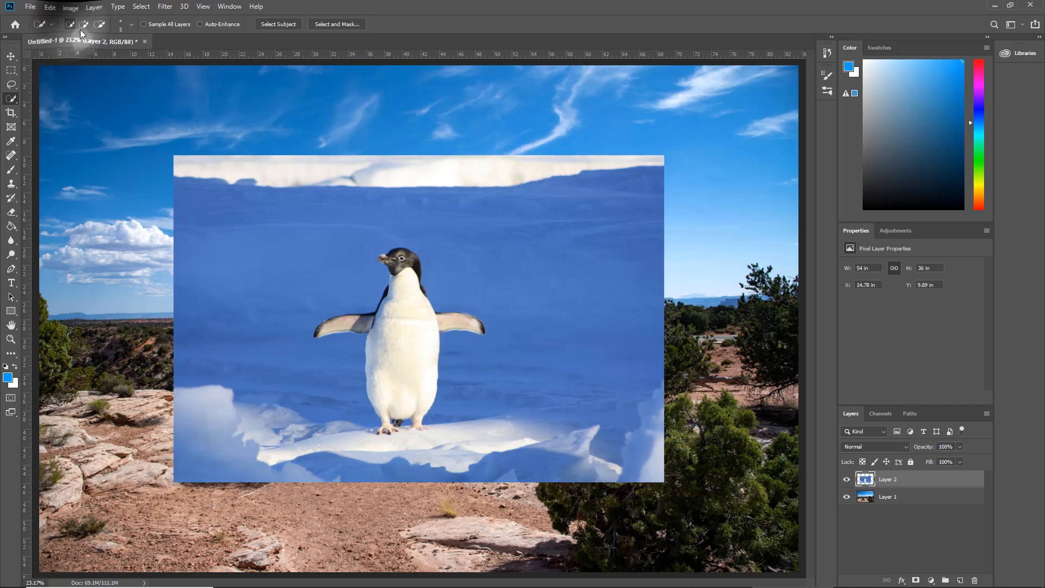
{"action": "left_click", "coordinate": [131, 24]}
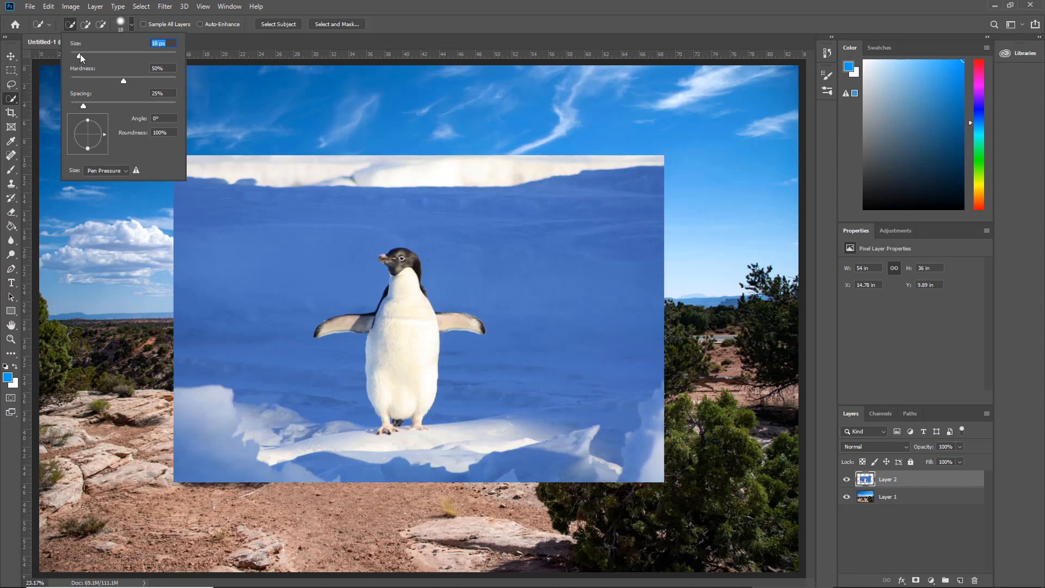
{"action": "left_click_drag", "start_coordinate": [80, 54], "coordinate": [109, 55]}
Select all the blue and snowy background around the penguin with the Quick Selection tool.
{"action": "left_click", "coordinate": [260, 201]}
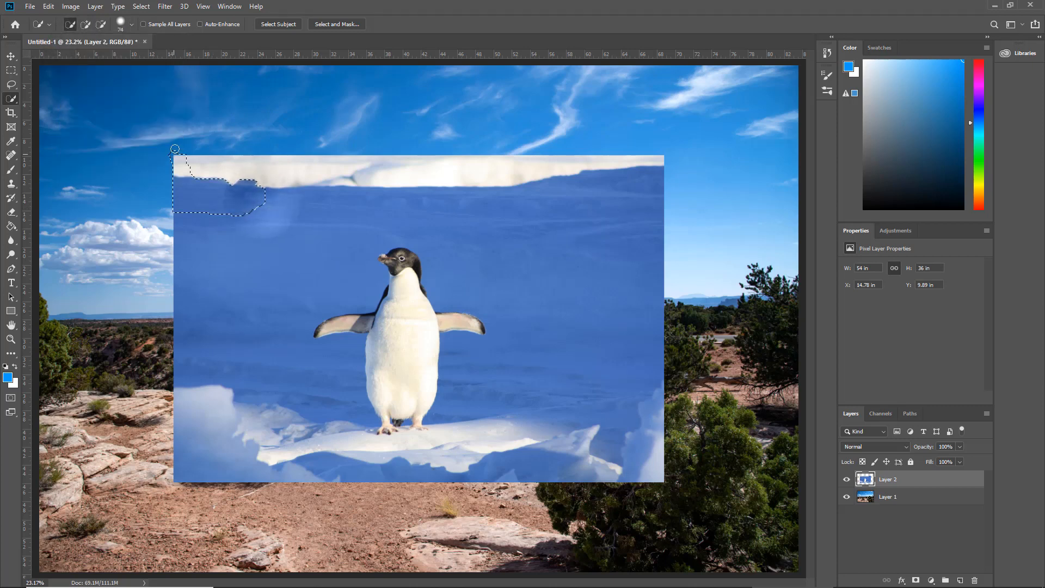
{"action": "mouse_move", "coordinate": [266, 188]}
{"action": "left_mouse_down"}
{"action": "mouse_move", "coordinate": [602, 179]}
{"action": "mouse_move", "coordinate": [641, 203]}
{"action": "mouse_move", "coordinate": [637, 287]}
{"action": "mouse_move", "coordinate": [651, 288]}
{"action": "mouse_move", "coordinate": [583, 163]}
{"action": "left_mouse_up"}
{"action": "left_click_drag", "start_coordinate": [621, 437], "coordinate": [616, 464]}
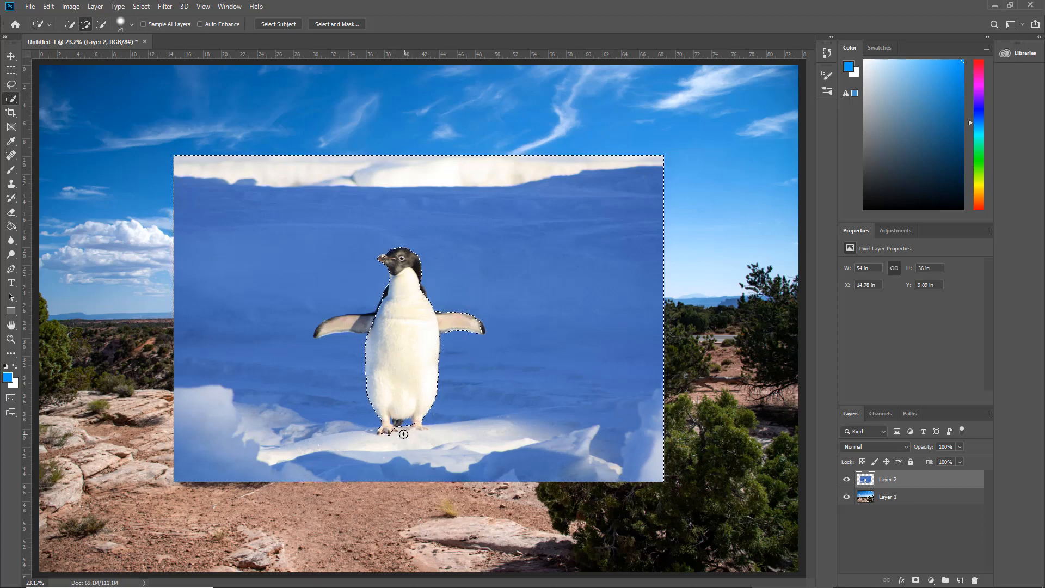
{"action": "mouse_move", "coordinate": [412, 451]}
{"action": "left_mouse_down"}
{"action": "mouse_move", "coordinate": [396, 424]}
{"action": "mouse_move", "coordinate": [420, 499]}
{"action": "left_mouse_up"}
Refine the background selection by subtracting the penguin's wing, back and feet, using a 32 px brush for the details.
{"action": "left_click", "coordinate": [100, 24]}
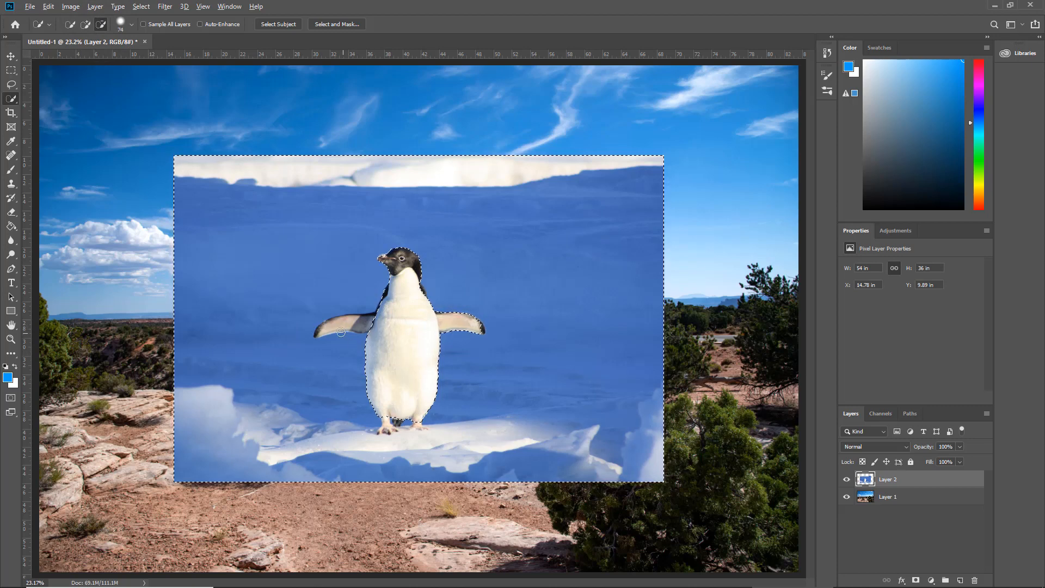
{"action": "scroll", "coordinate": [352, 333], "scroll_direction": "up", "scroll_amount": 5}
{"action": "mouse_move", "coordinate": [353, 336]}
{"action": "left_mouse_down"}
{"action": "mouse_move", "coordinate": [350, 304]}
{"action": "mouse_move", "coordinate": [429, 296]}
{"action": "mouse_move", "coordinate": [410, 288]}
{"action": "mouse_move", "coordinate": [332, 306]}
{"action": "mouse_move", "coordinate": [275, 333]}
{"action": "left_mouse_up"}
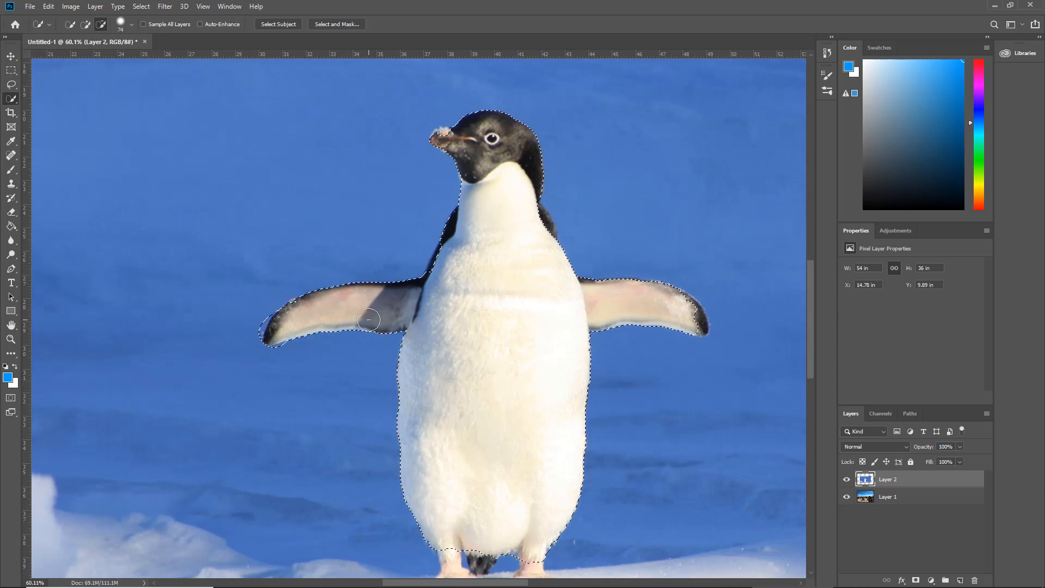
{"action": "left_click", "coordinate": [85, 24]}
{"action": "left_click", "coordinate": [103, 23]}
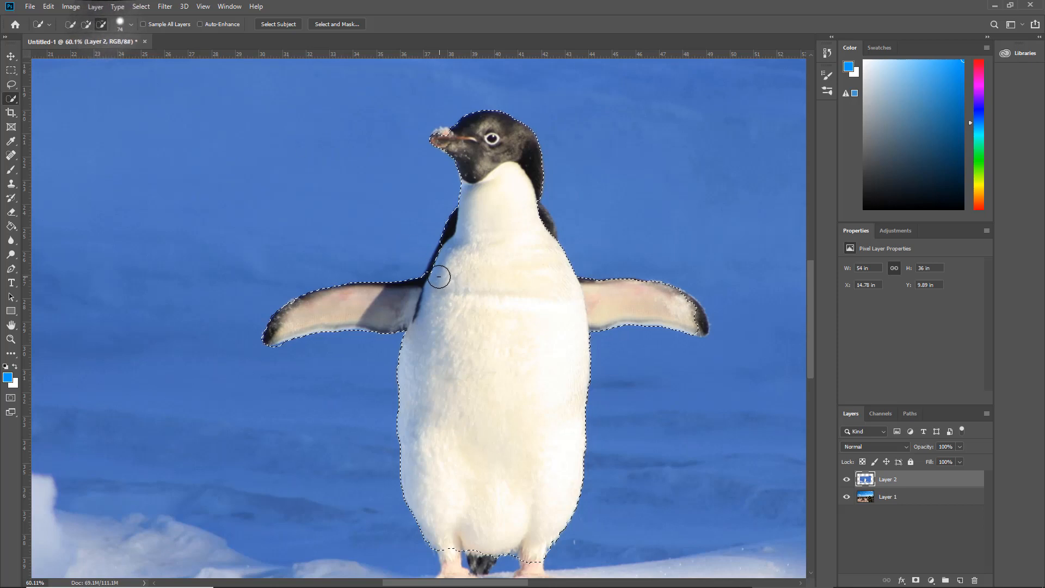
{"action": "scroll", "coordinate": [436, 277], "scroll_direction": "down", "scroll_amount": 1}
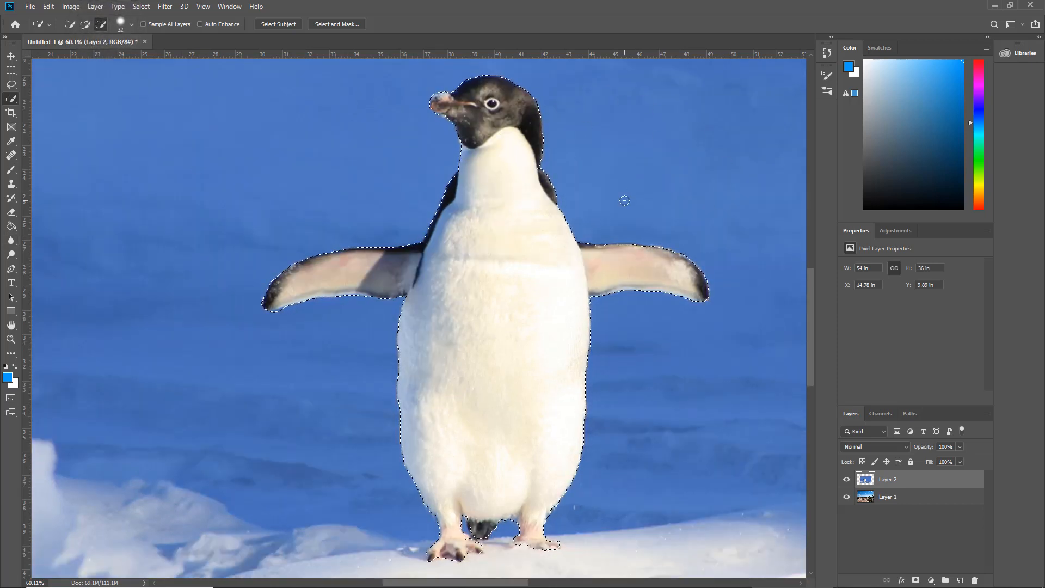
Delete the selected snowy background from the penguin layer, deselect, and switch to the Rectangular Marquee tool.
{"action": "key", "text": "ctrl+shift+i"}
{"action": "key", "text": "Delete"}
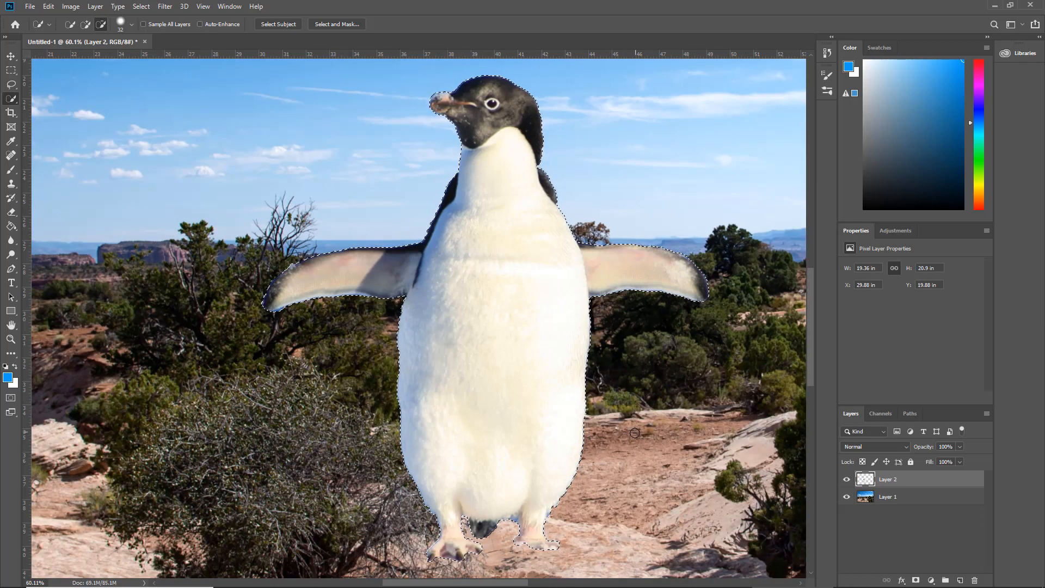
{"action": "key", "text": "ctrl+d"}
{"action": "left_click", "coordinate": [11, 70]}
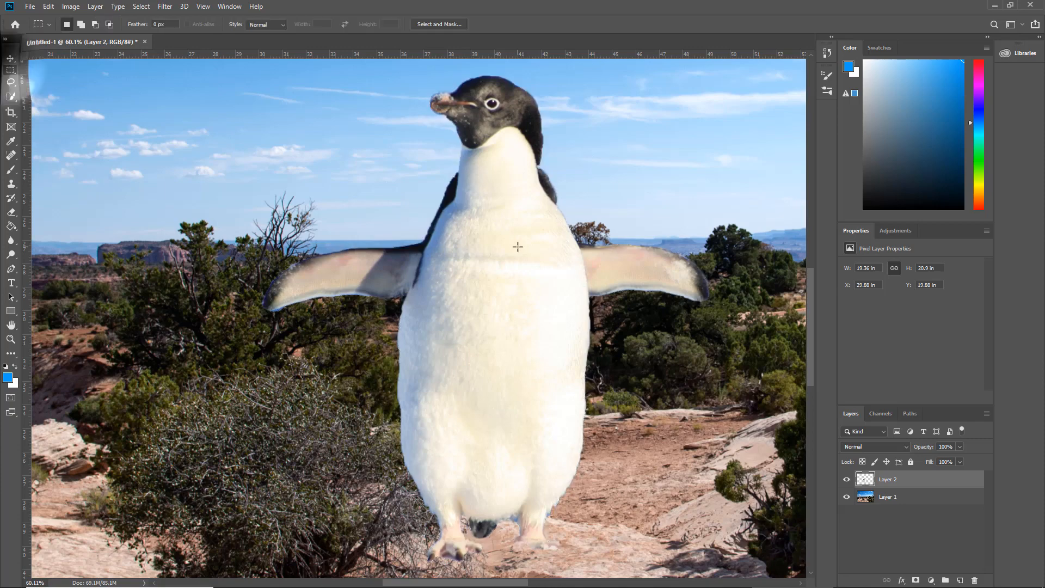
Rename the penguin cutout's layer to penguin and the desert photo's layer to background.
{"action": "key", "text": "ctrl+0"}
{"action": "double_click", "coordinate": [888, 479]}
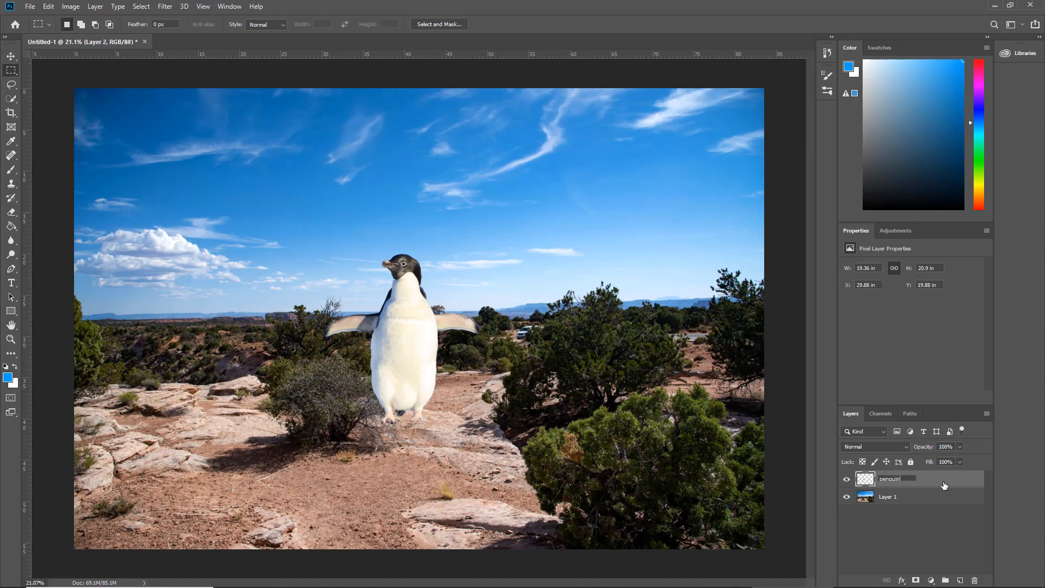
{"action": "key", "text": "Return"}
{"action": "double_click", "coordinate": [888, 496]}
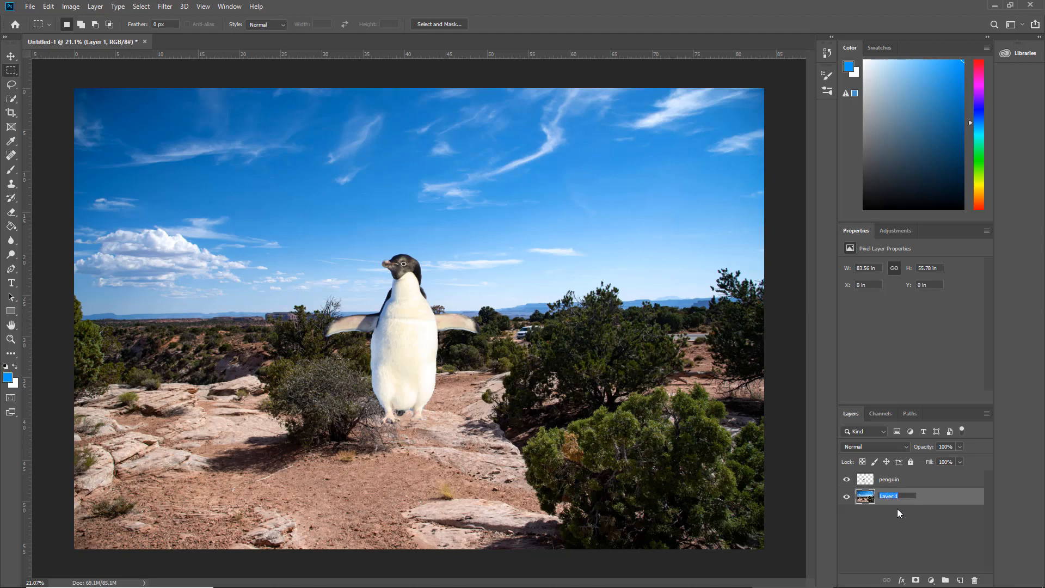
{"action": "type", "text": "backgrou"}
{"action": "type", "text": "nd"}
Scale the penguin layer down to about 92% with Free Transform and stand it on the flat rock in the foreground.
{"action": "left_click", "coordinate": [899, 479]}
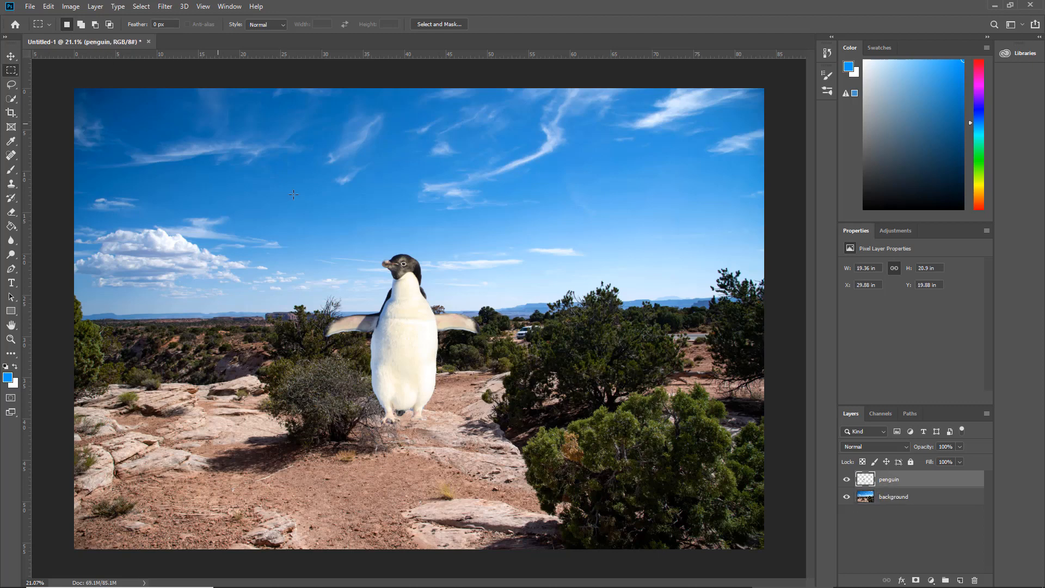
{"action": "left_click", "coordinate": [49, 6]}
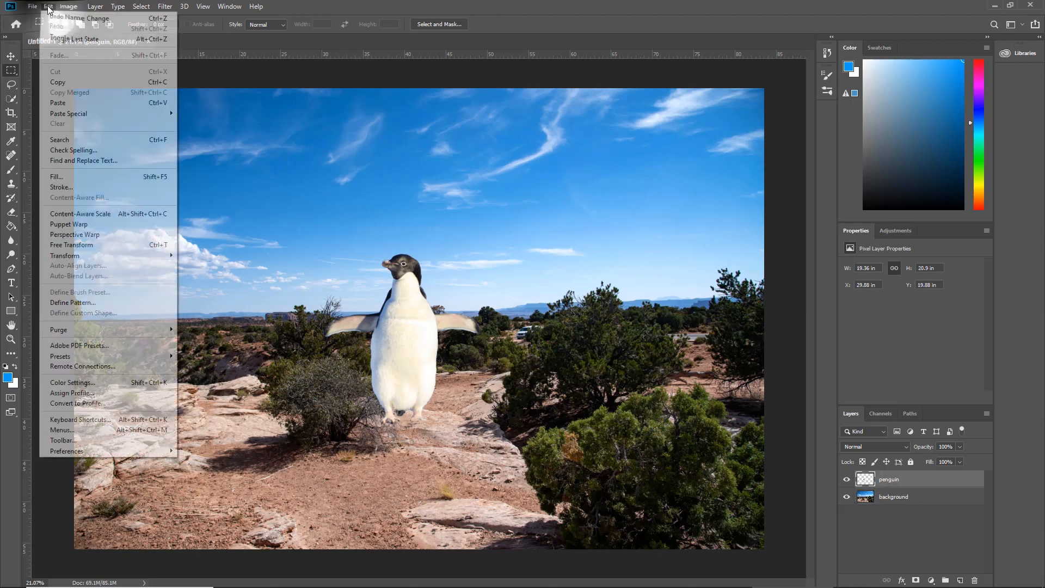
{"action": "left_click", "coordinate": [65, 245]}
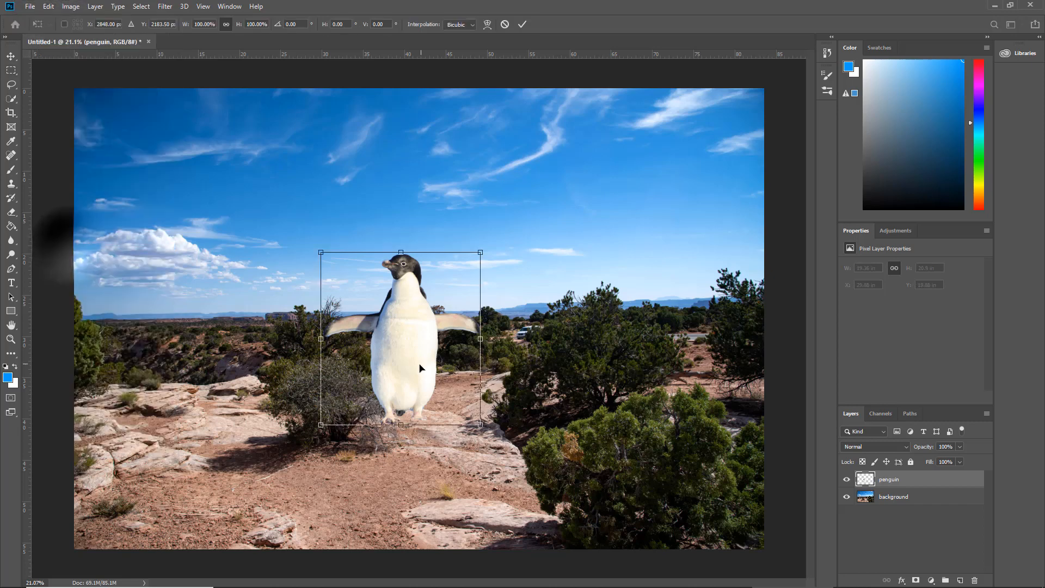
{"action": "left_click_drag", "start_coordinate": [370, 322], "coordinate": [165, 386]}
{"action": "left_click_drag", "start_coordinate": [272, 318], "coordinate": [336, 204]}
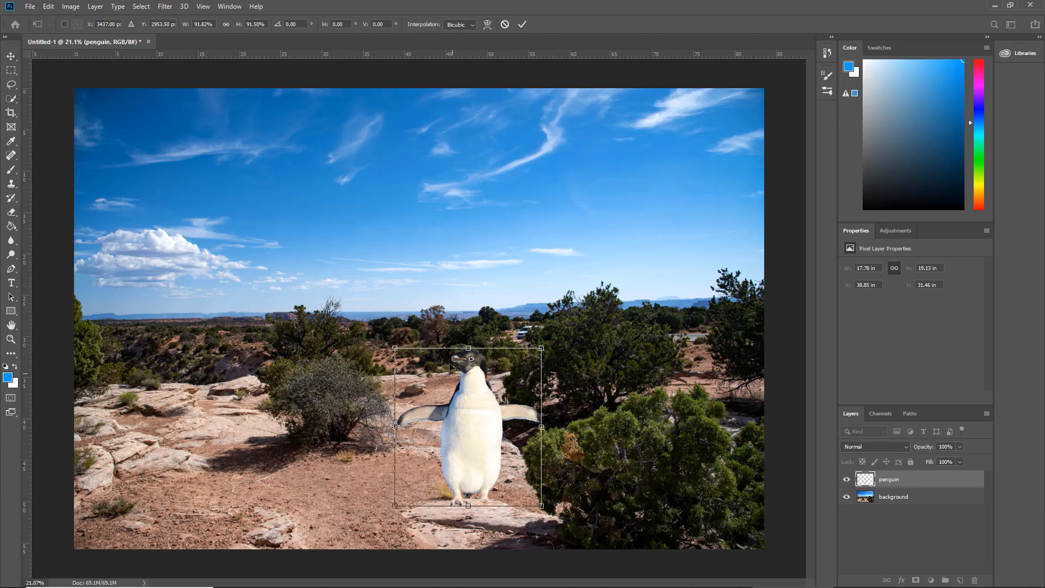
{"action": "left_click", "coordinate": [523, 24]}
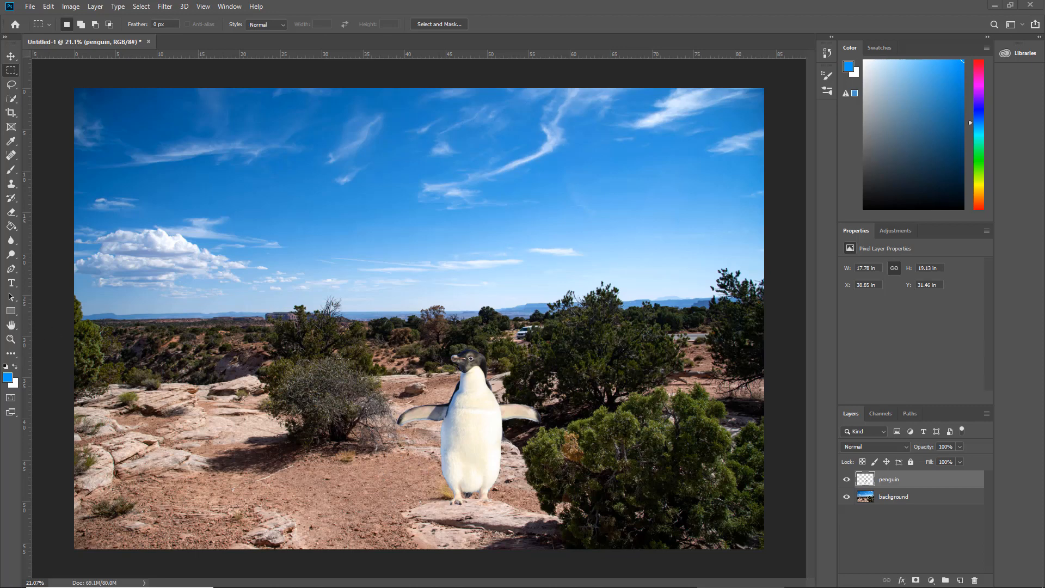
Switch to the browser's hat image results and copy the dark leather cowboy hat picture.
{"action": "key", "text": "alt+Tab"}
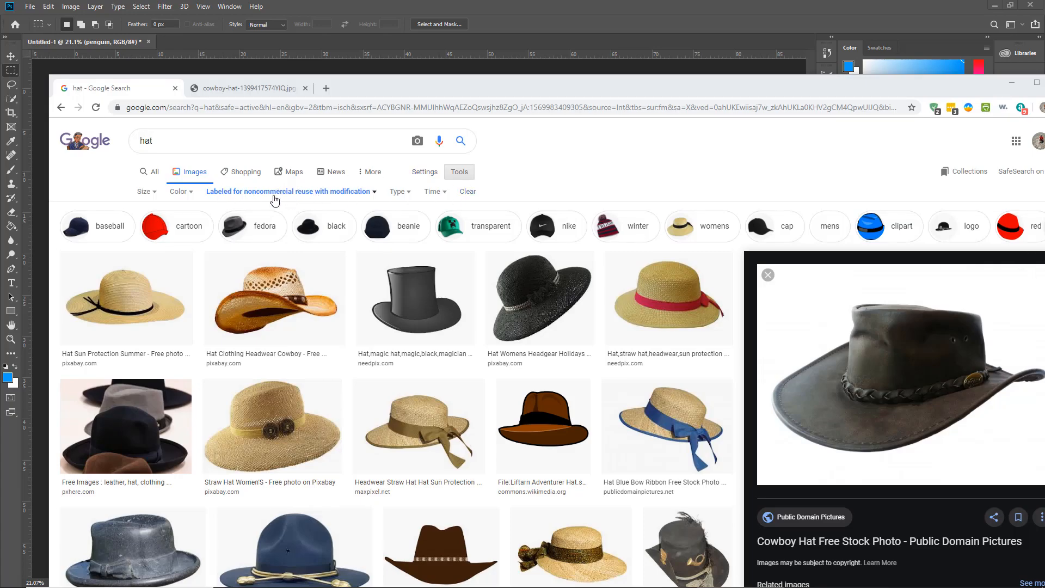
{"action": "scroll", "coordinate": [571, 258], "scroll_direction": "down", "scroll_amount": 3}
{"action": "scroll", "coordinate": [571, 259], "scroll_direction": "down", "scroll_amount": 6}
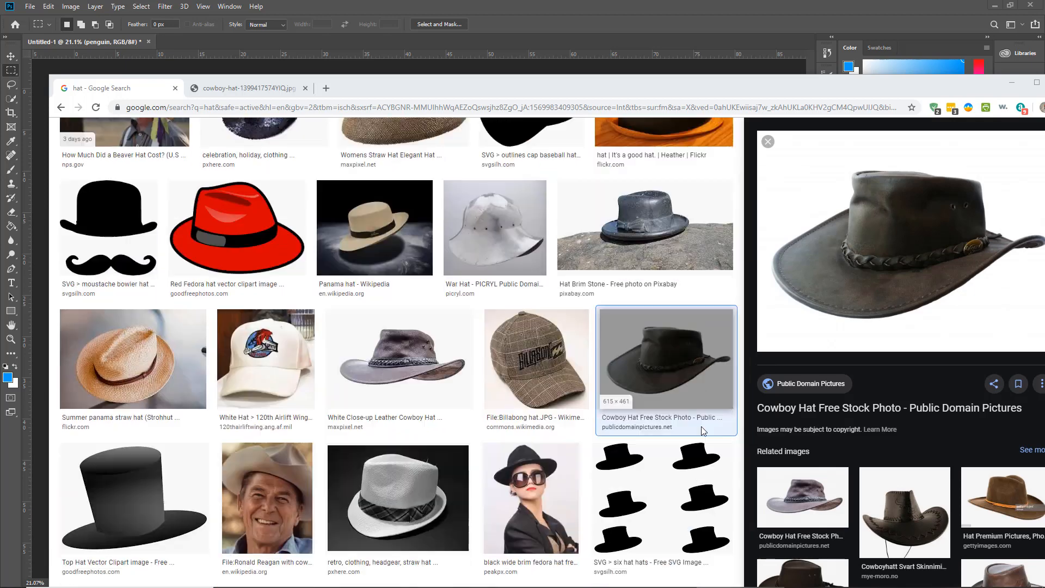
{"action": "right_click", "coordinate": [933, 251]}
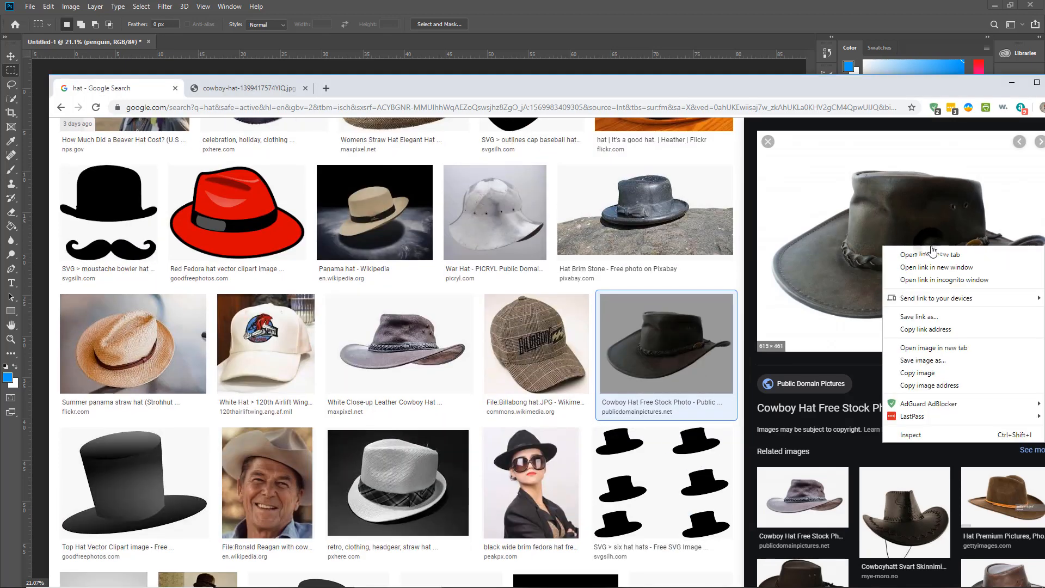
{"action": "left_click", "coordinate": [947, 373]}
Return to Photoshop and paste the copied hat picture as a new layer above the penguin.
{"action": "key", "text": "alt+Tab"}
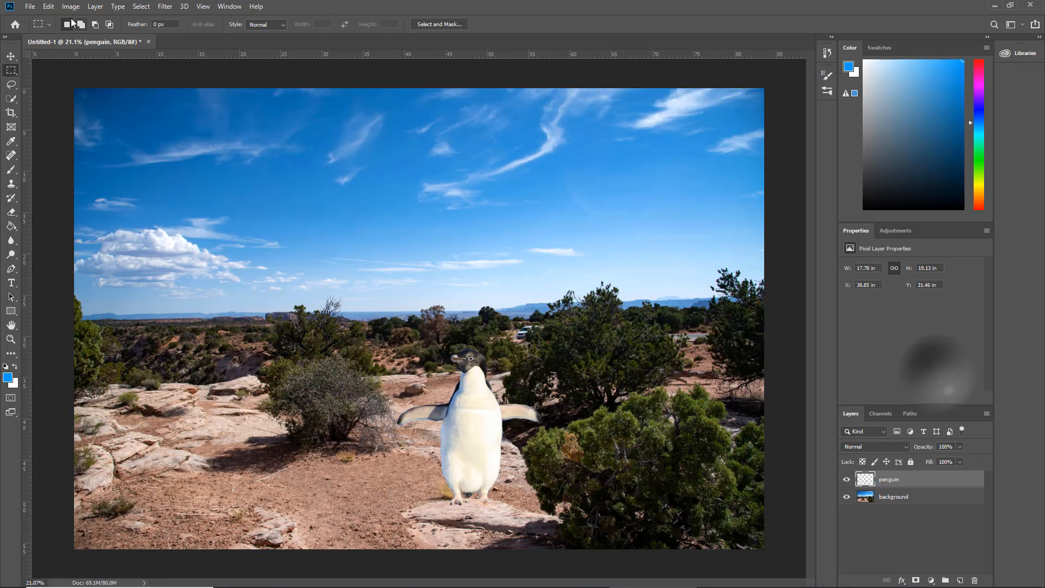
{"action": "left_click", "coordinate": [48, 6]}
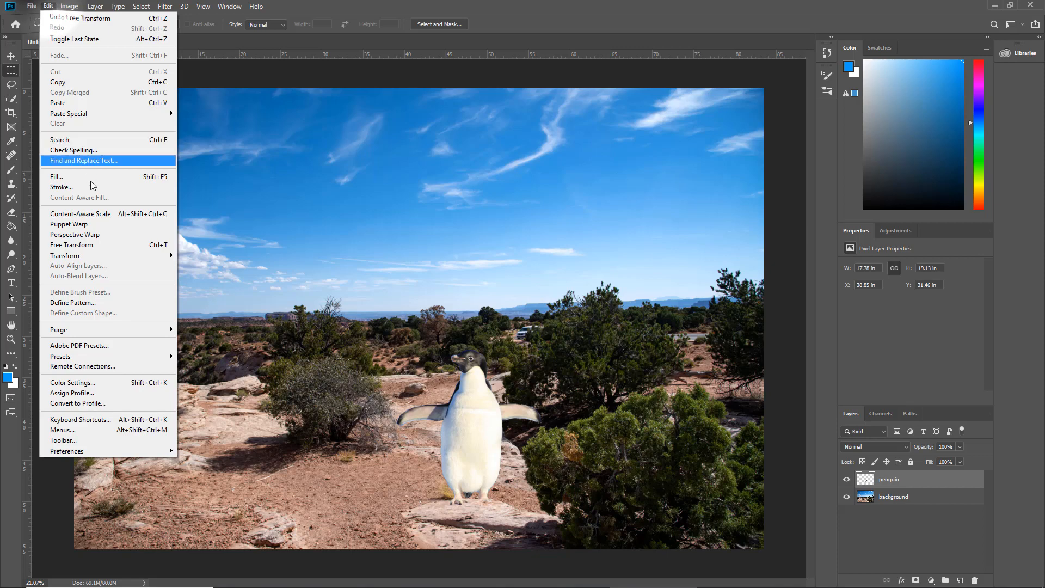
{"action": "left_click", "coordinate": [67, 103]}
{"action": "scroll", "coordinate": [414, 331], "scroll_direction": "up", "scroll_amount": 12}
{"action": "scroll", "coordinate": [405, 338], "scroll_direction": "up", "scroll_amount": 4}
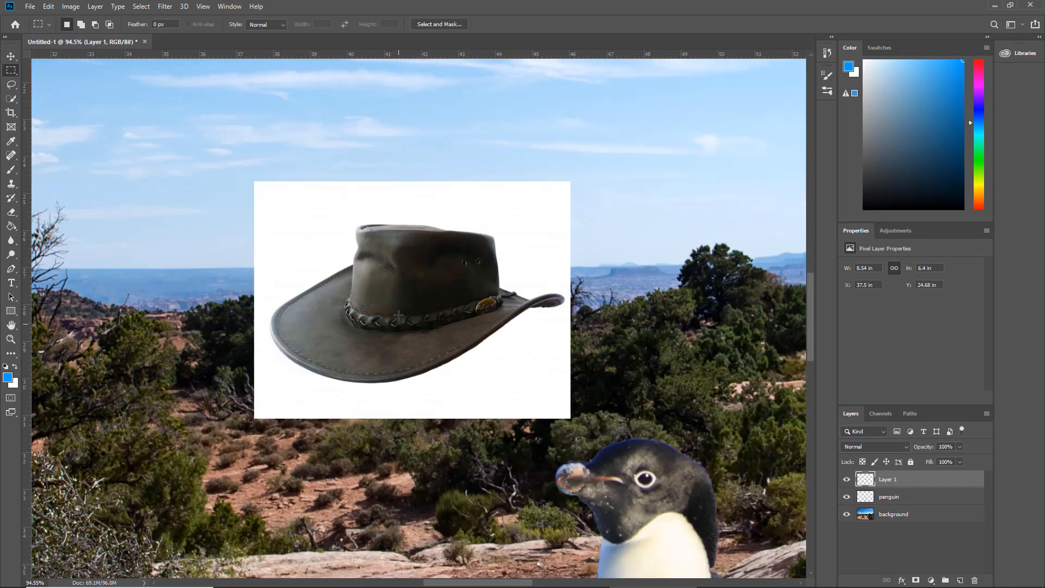
Try deleting the white background around the hat using the Magic Wand at tolerance 32, and undo the deletion.
{"action": "left_click", "coordinate": [12, 100]}
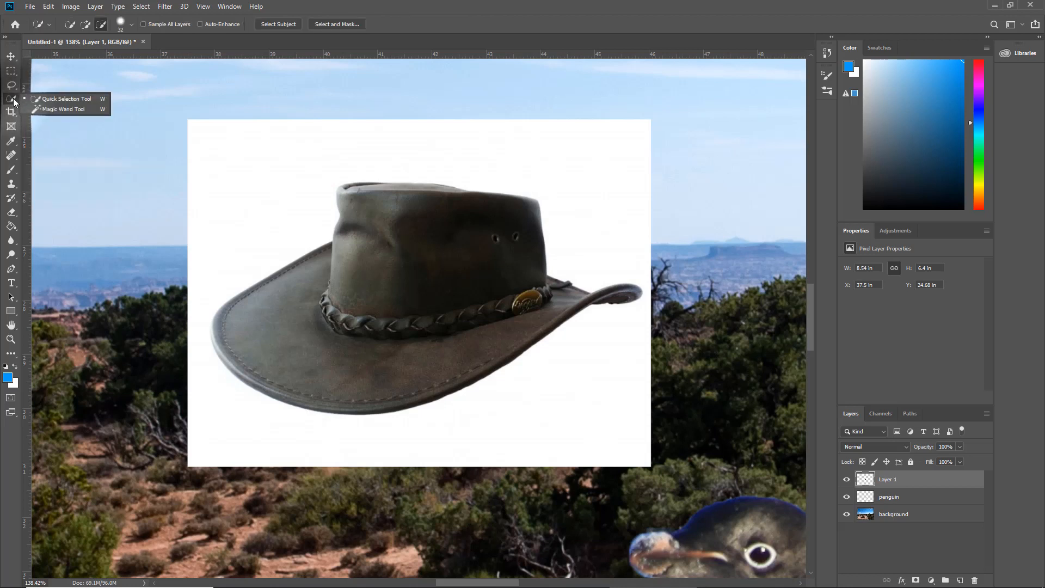
{"action": "left_click", "coordinate": [71, 112]}
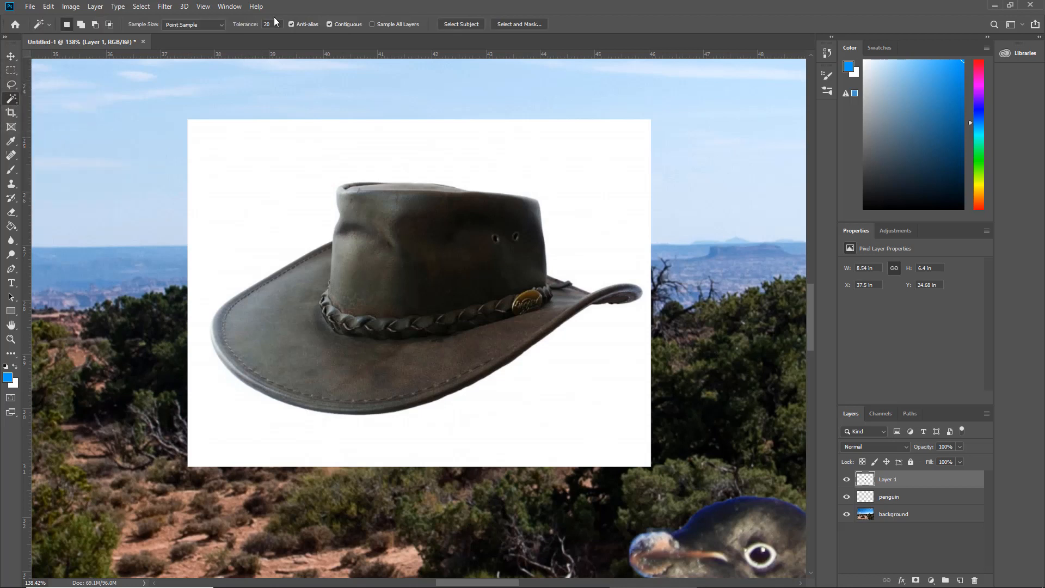
{"action": "left_click", "coordinate": [276, 23]}
{"action": "left_click", "coordinate": [282, 217]}
{"action": "key", "text": "Delete"}
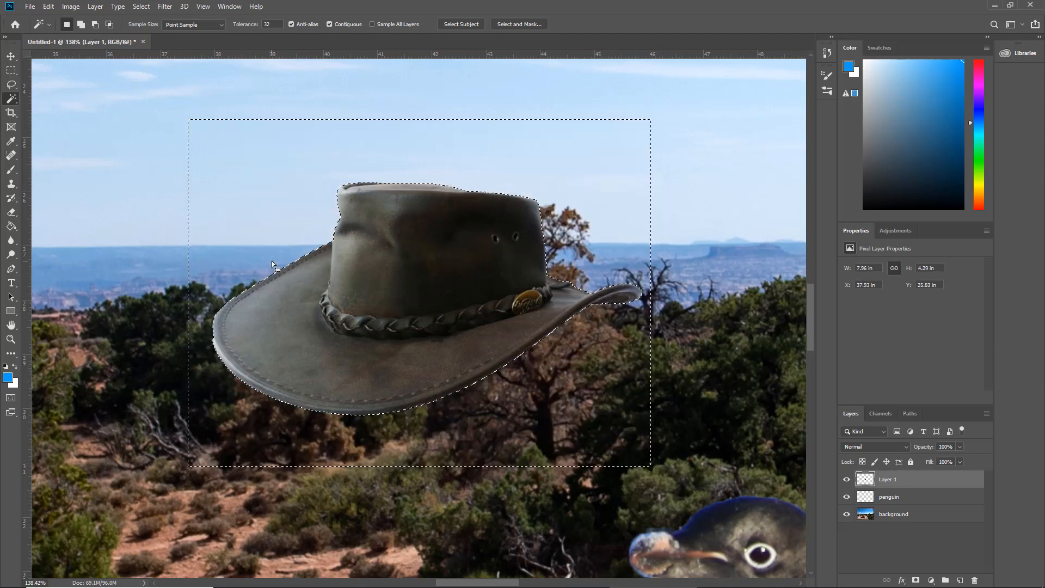
{"action": "key", "text": "m"}
{"action": "key", "text": "ctrl+d"}
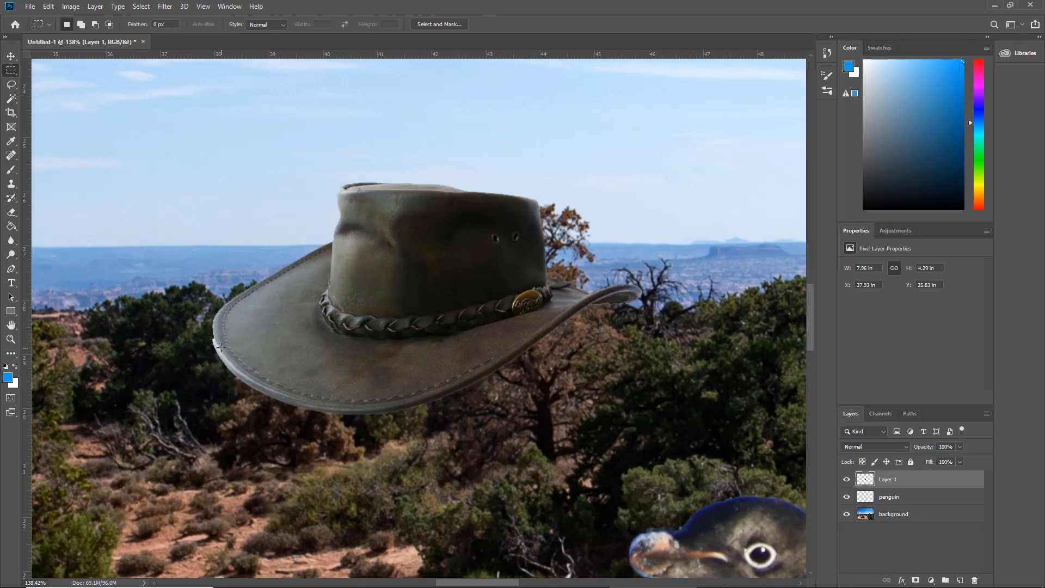
{"action": "key", "text": "ctrl+z"}
{"action": "key", "text": "ctrl+z"}
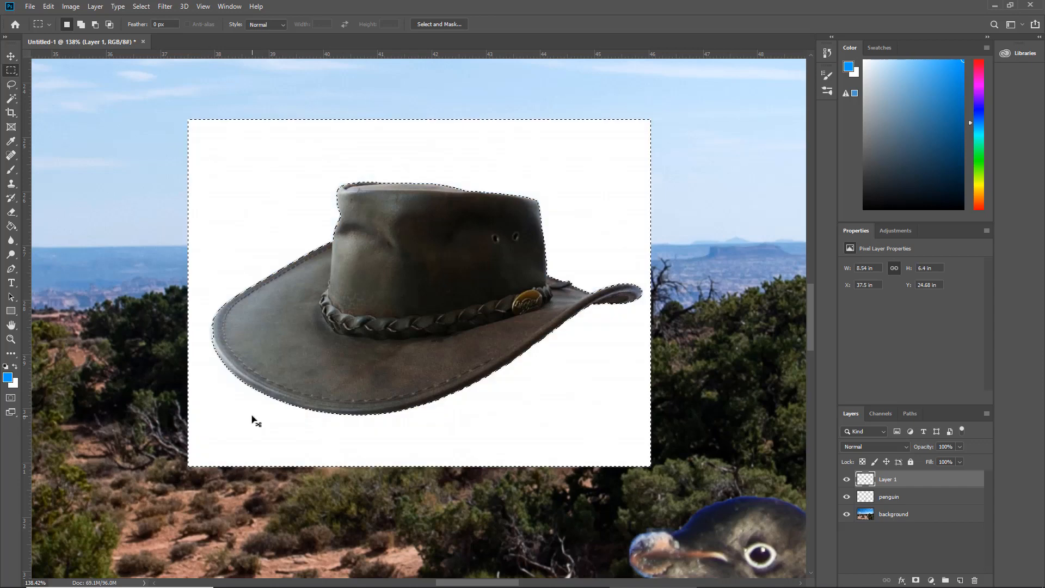
Delete the white background around the hat using the Magic Wand with a tolerance of 24, and clear the selection.
{"action": "left_click", "coordinate": [11, 98]}
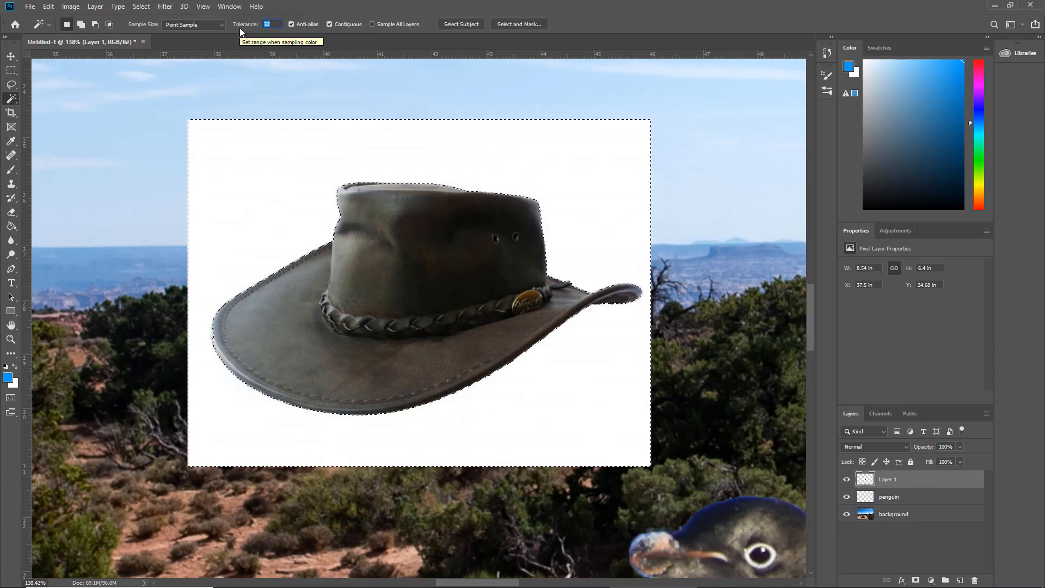
{"action": "type", "text": "24"}
{"action": "left_click", "coordinate": [257, 237]}
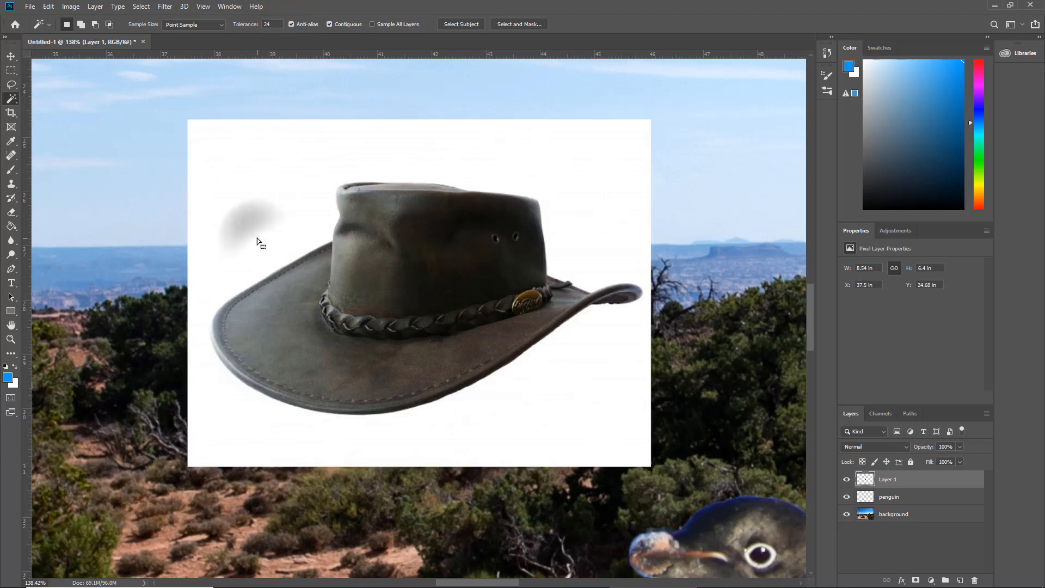
{"action": "left_click", "coordinate": [257, 237]}
{"action": "key", "text": "Delete"}
{"action": "key", "text": "ctrl+d"}
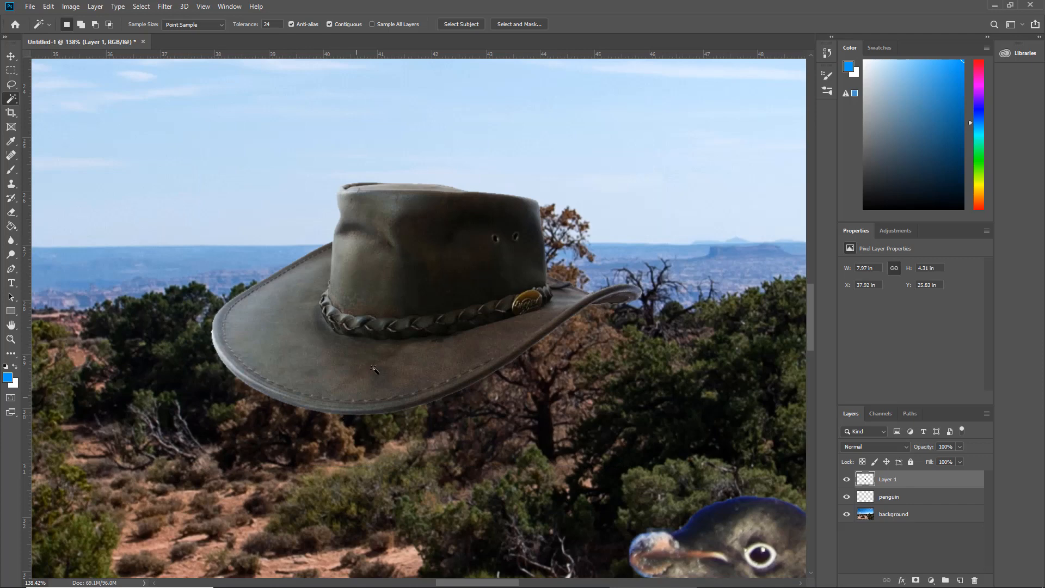
Move the hat with Free Transform so it sits just above the penguin's head.
{"action": "key", "text": "ctrl+0"}
{"action": "left_click", "coordinate": [48, 6]}
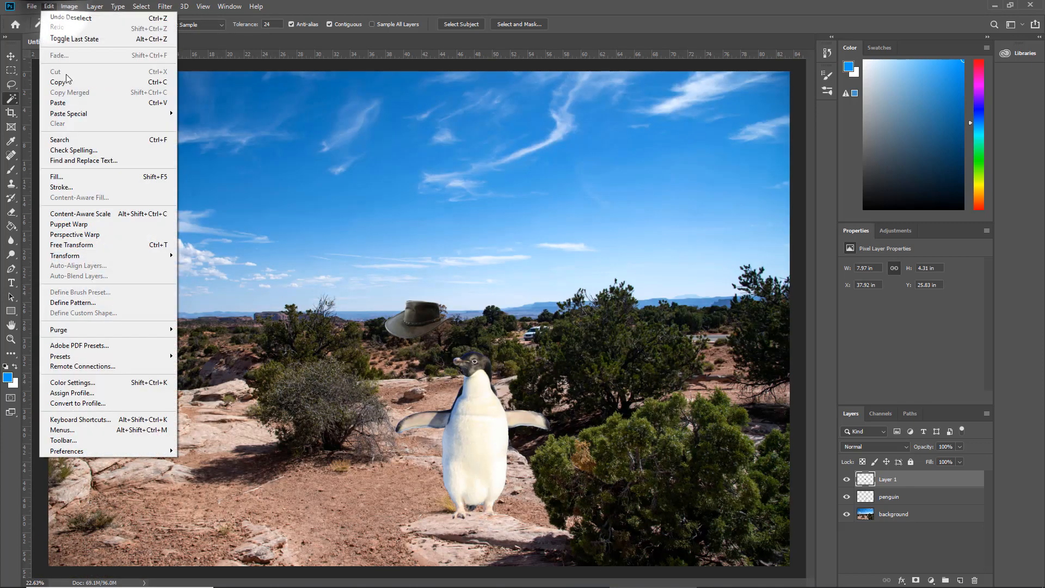
{"action": "left_click", "coordinate": [91, 249]}
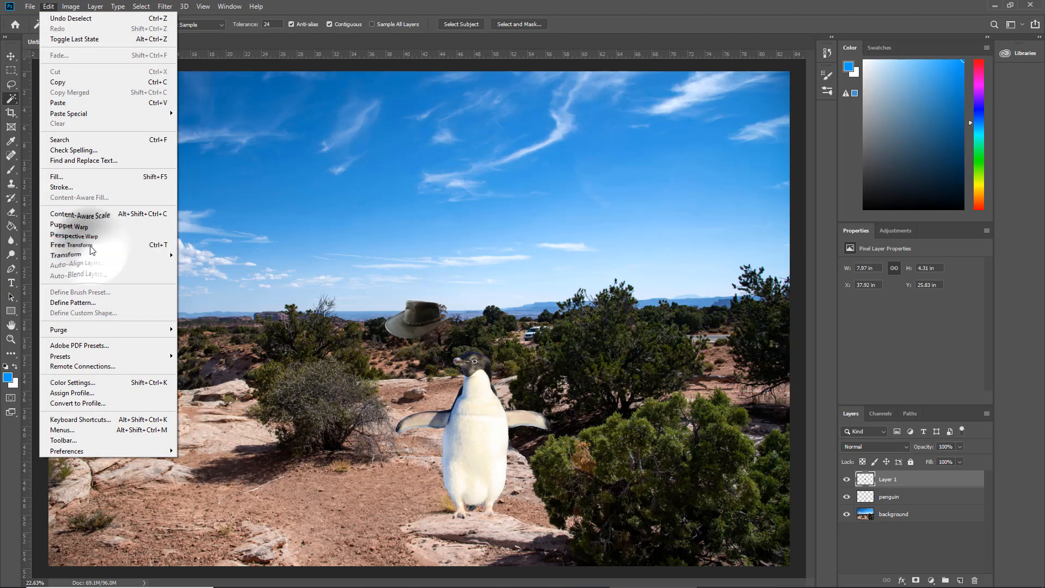
{"action": "left_click_drag", "start_coordinate": [418, 321], "coordinate": [479, 324]}
Try flipping the hat horizontally, and undo the flip.
{"action": "left_click", "coordinate": [57, 10]}
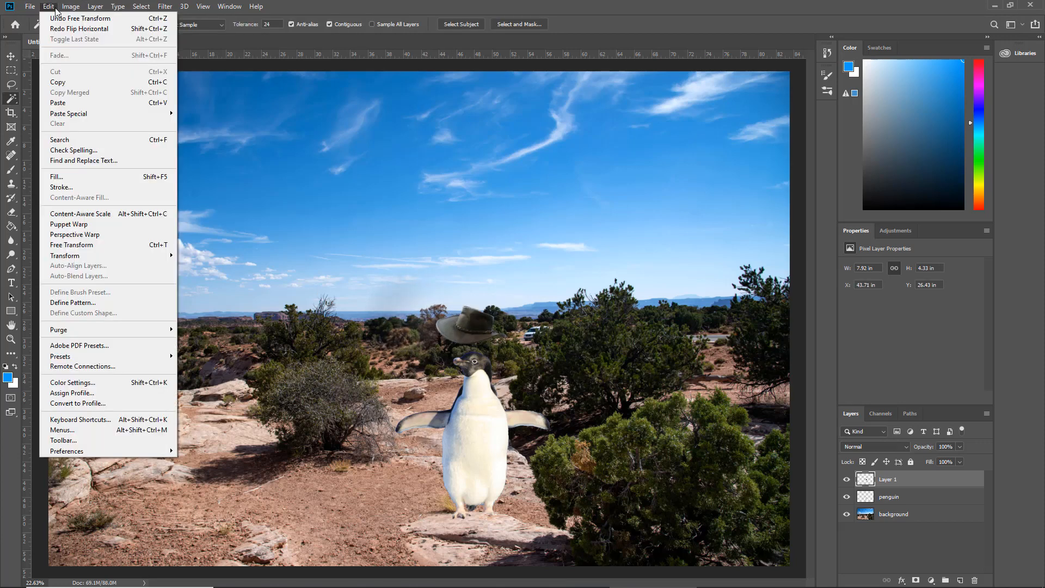
{"action": "left_click", "coordinate": [593, 7]}
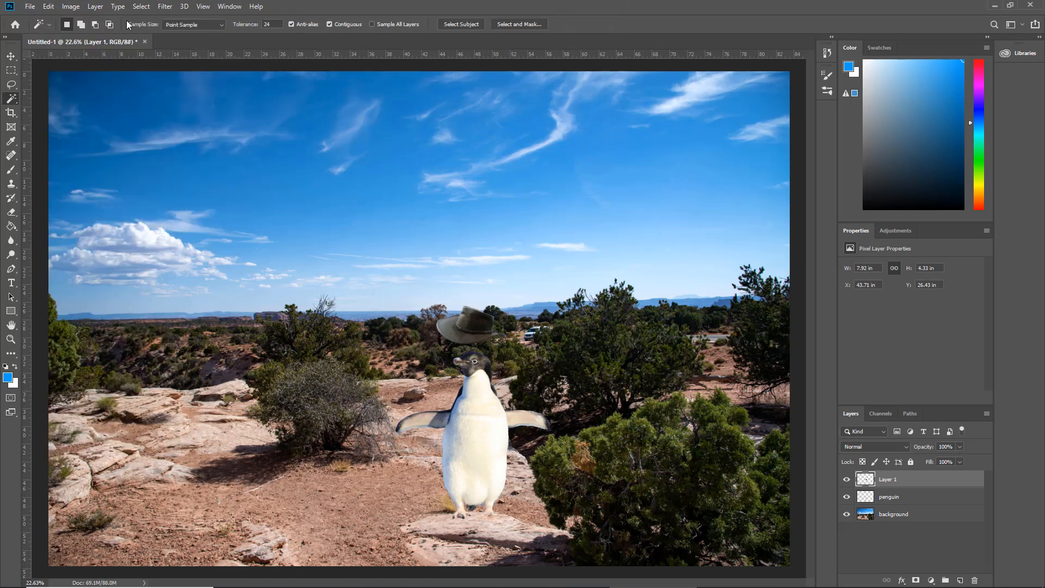
{"action": "left_click", "coordinate": [48, 7]}
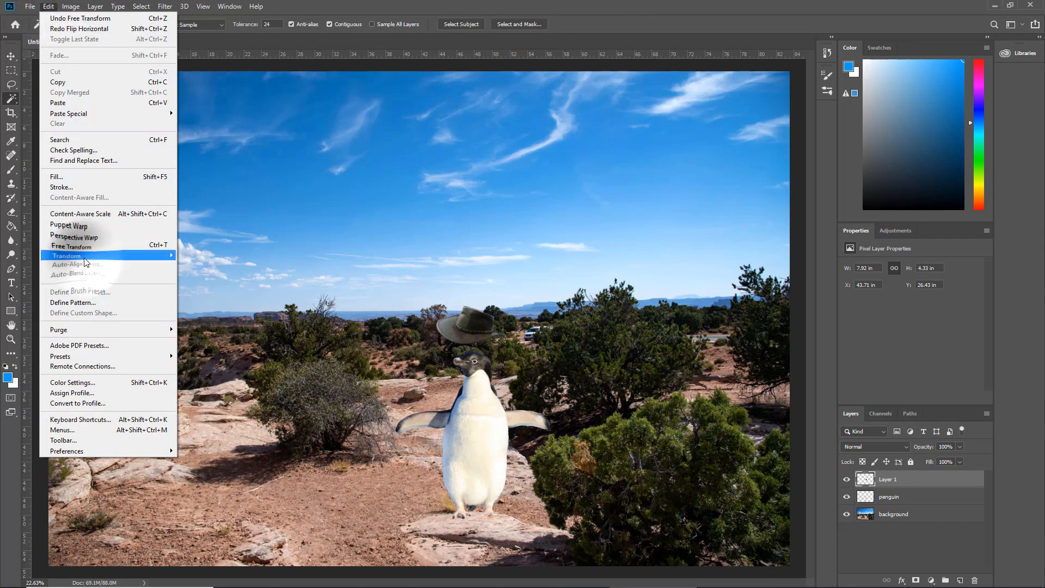
{"action": "mouse_move", "coordinate": [96, 256]}
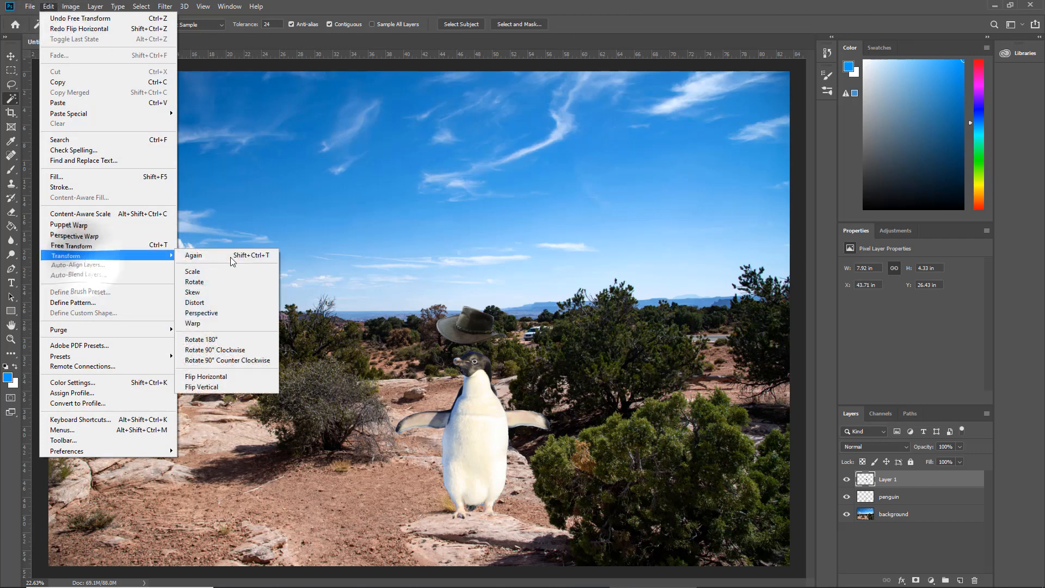
{"action": "left_click", "coordinate": [241, 380]}
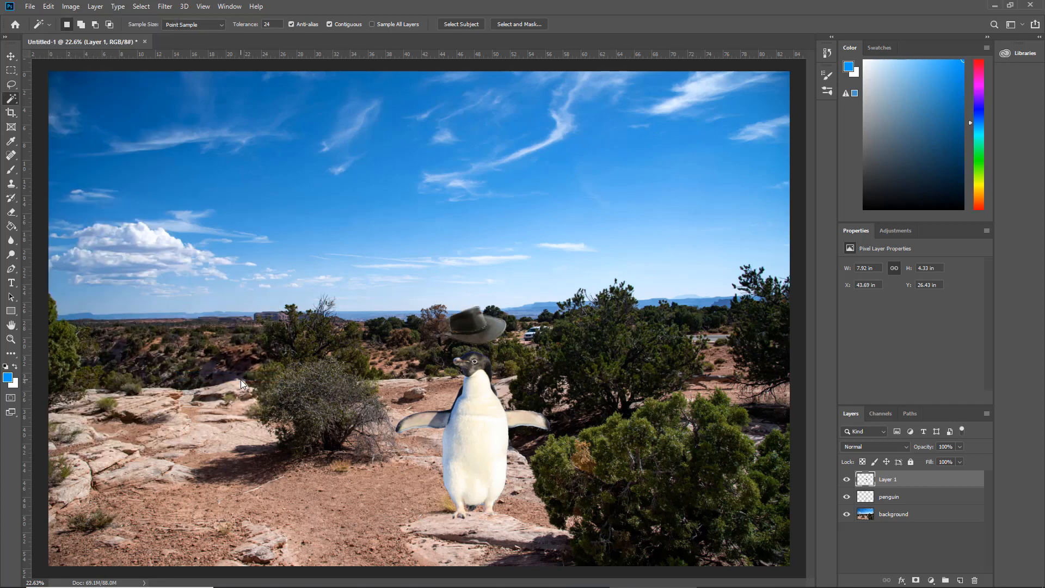
{"action": "left_click", "coordinate": [48, 6]}
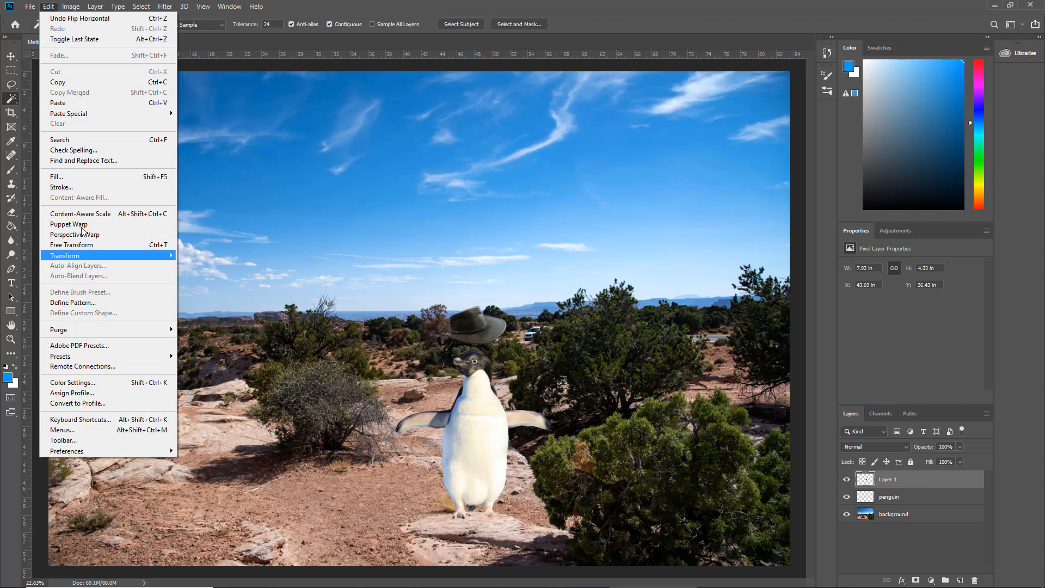
{"action": "mouse_move", "coordinate": [81, 255]}
{"action": "left_click", "coordinate": [213, 360]}
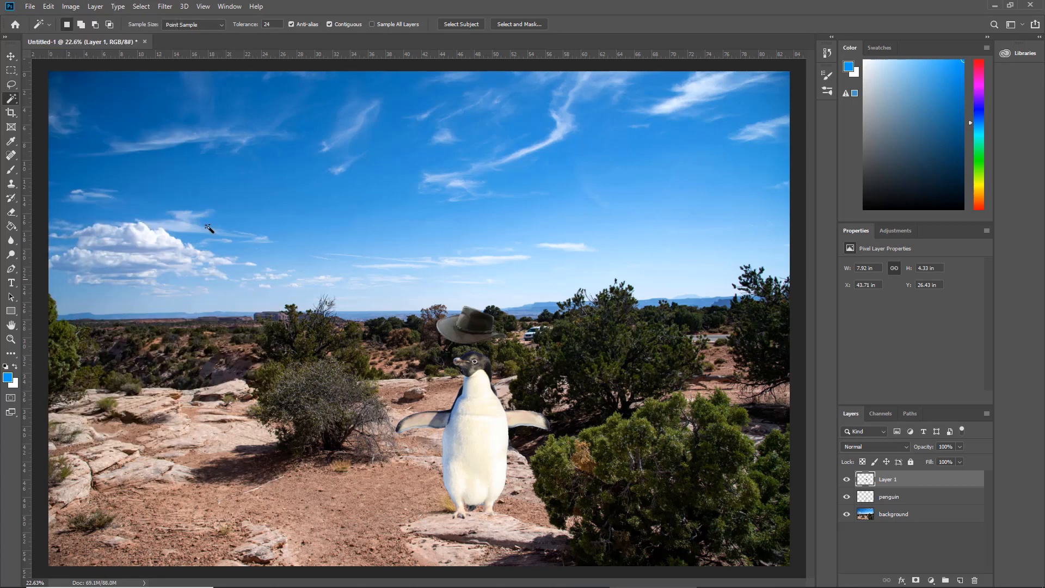
Use Free Transform to tilt the hat, shrink it to 5.22 in wide and place it on the penguin's head.
{"action": "left_click", "coordinate": [48, 7]}
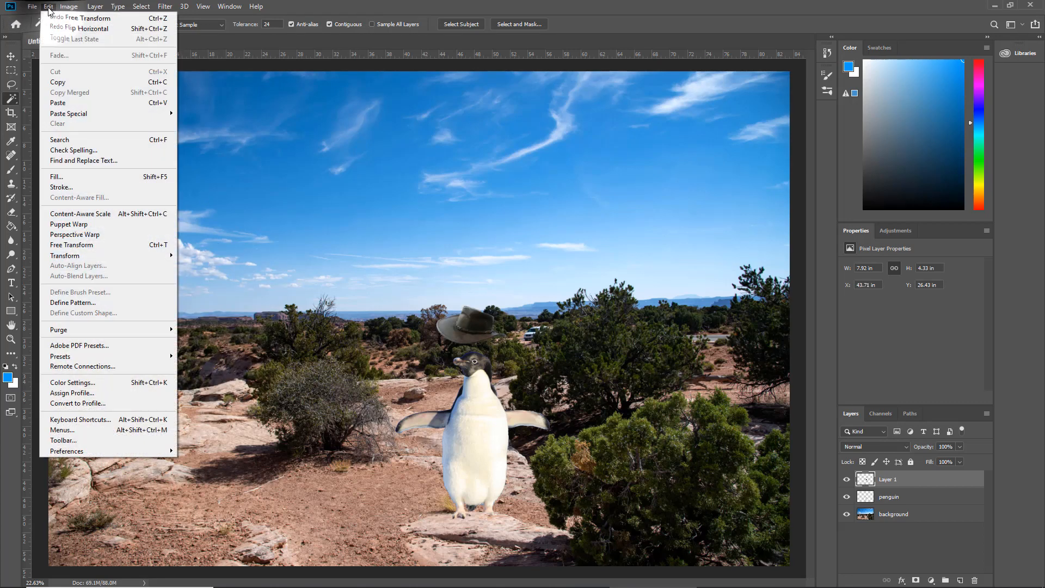
{"action": "left_click", "coordinate": [87, 246]}
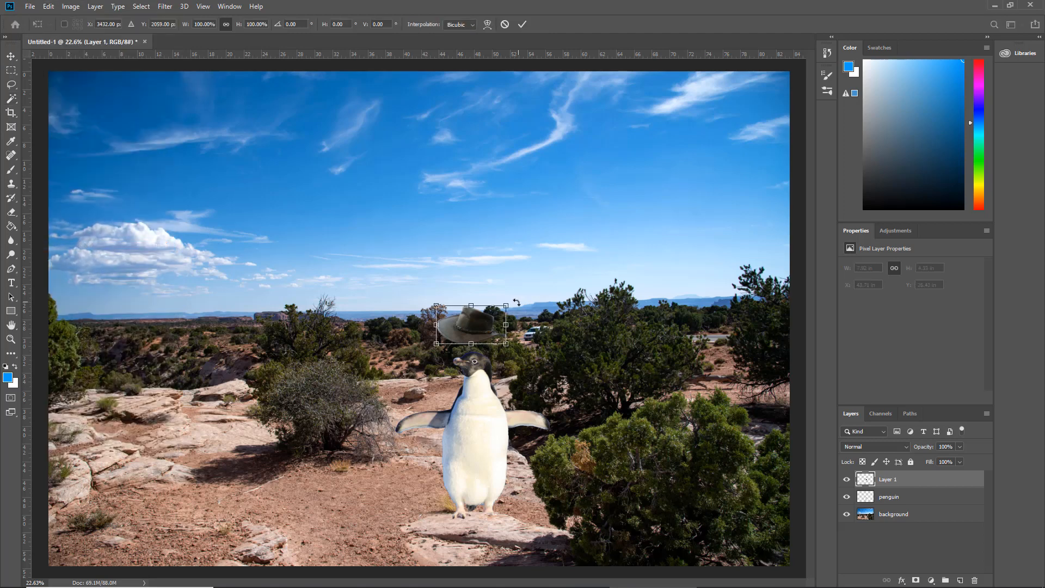
{"action": "left_click_drag", "start_coordinate": [515, 303], "coordinate": [519, 312]}
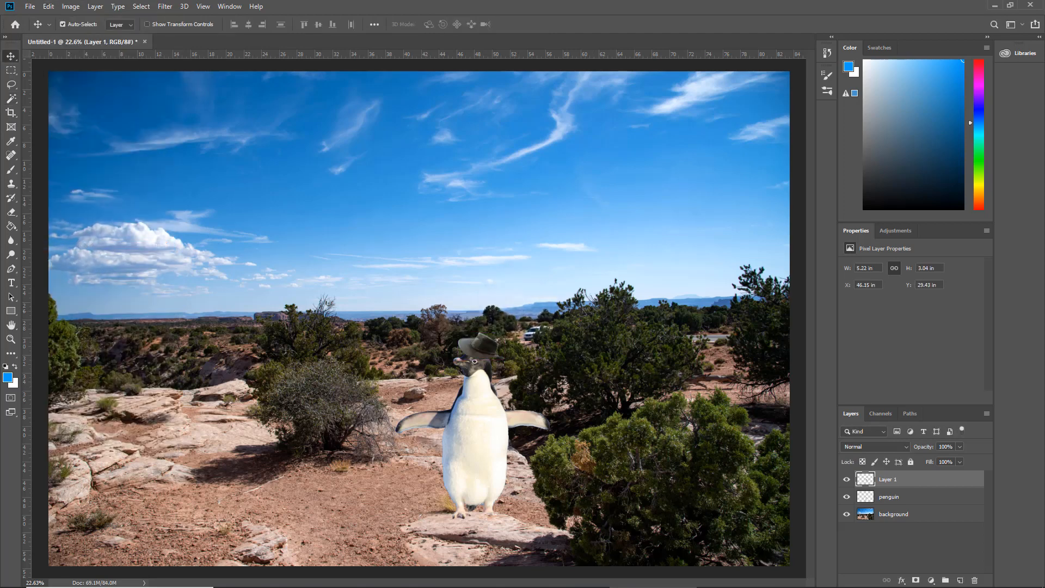
Nudge the hat slightly left and up to fit the penguin's head, and rename its layer to Hat.
{"action": "key", "text": "Left"}
{"action": "key", "text": "Left"}
{"action": "key", "text": "Left"}
{"action": "key", "text": "Left"}
{"action": "key", "text": "Left"}
{"action": "key", "text": "Left"}
{"action": "key", "text": "Left"}
{"action": "key", "text": "Left"}
{"action": "key", "text": "Left"}
{"action": "key", "text": "Left"}
{"action": "key", "text": "Left"}
{"action": "key", "text": "Left"}
{"action": "key", "text": "Left"}
{"action": "key", "text": "Left"}
{"action": "key", "text": "Left"}
{"action": "key", "text": "Down"}
{"action": "key", "text": "Down"}
{"action": "key", "text": "Right"}
{"action": "key", "text": "Right"}
{"action": "key", "text": "Right"}
{"action": "key", "text": "Right"}
{"action": "key", "text": "Up"}
{"action": "key", "text": "Up"}
{"action": "key", "text": "Up"}
{"action": "key", "text": "Up"}
{"action": "key", "text": "Up"}
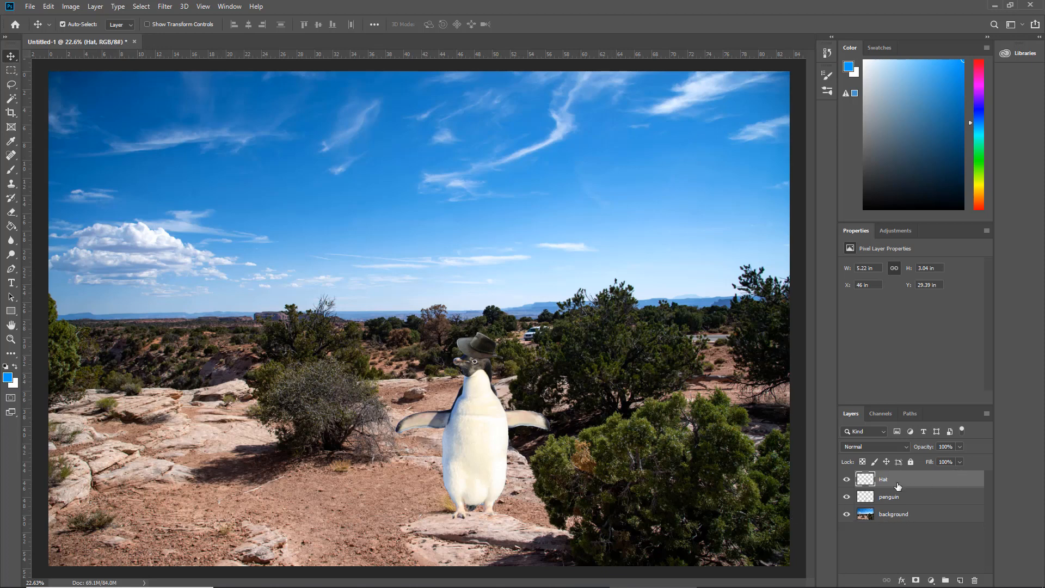
Select the background layer and set up the Spot Healing Brush with a size of 62 px.
{"action": "left_click", "coordinate": [898, 514]}
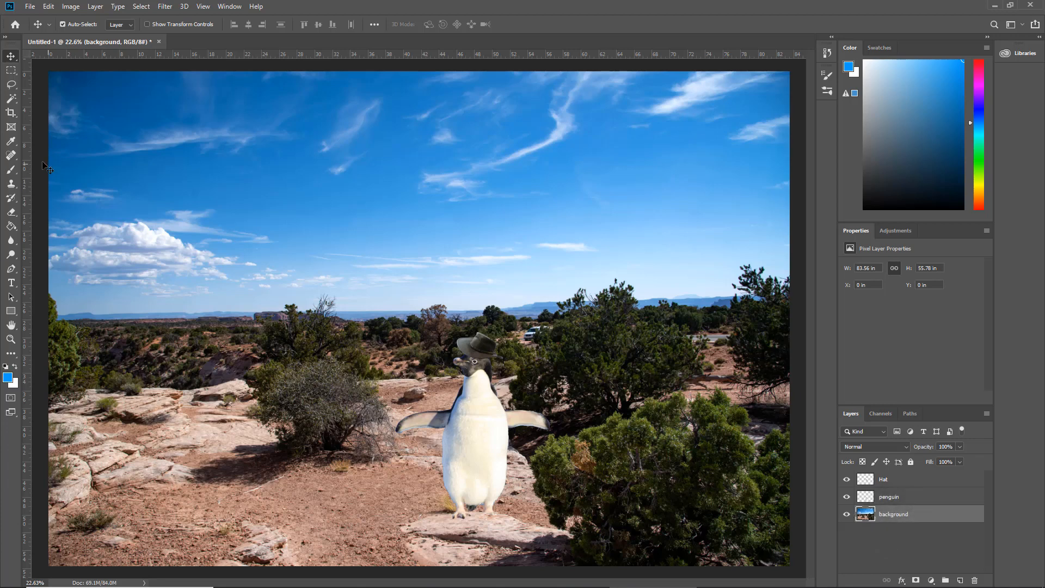
{"action": "left_click", "coordinate": [9, 158]}
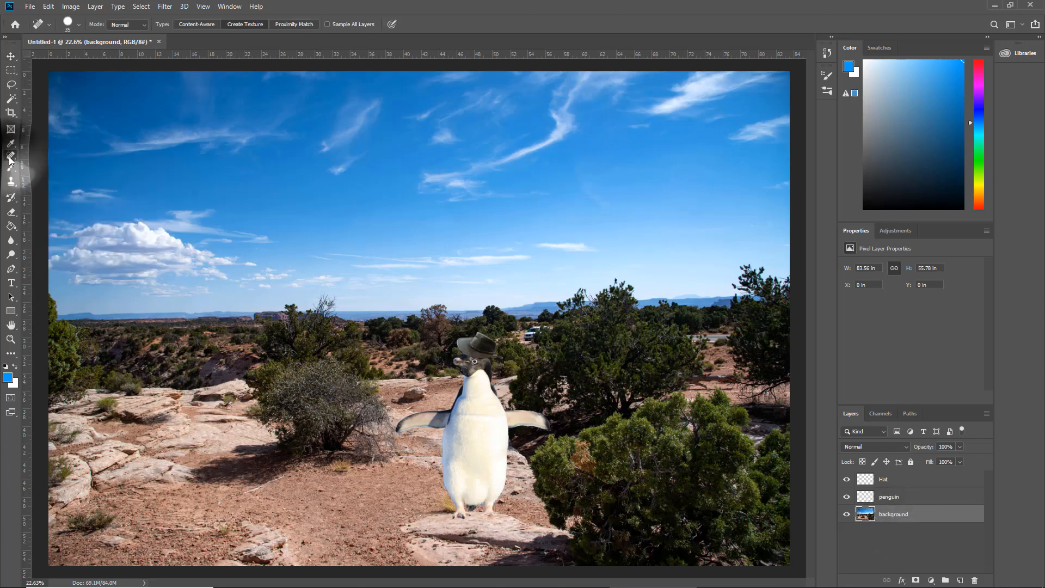
{"action": "left_click", "coordinate": [80, 24]}
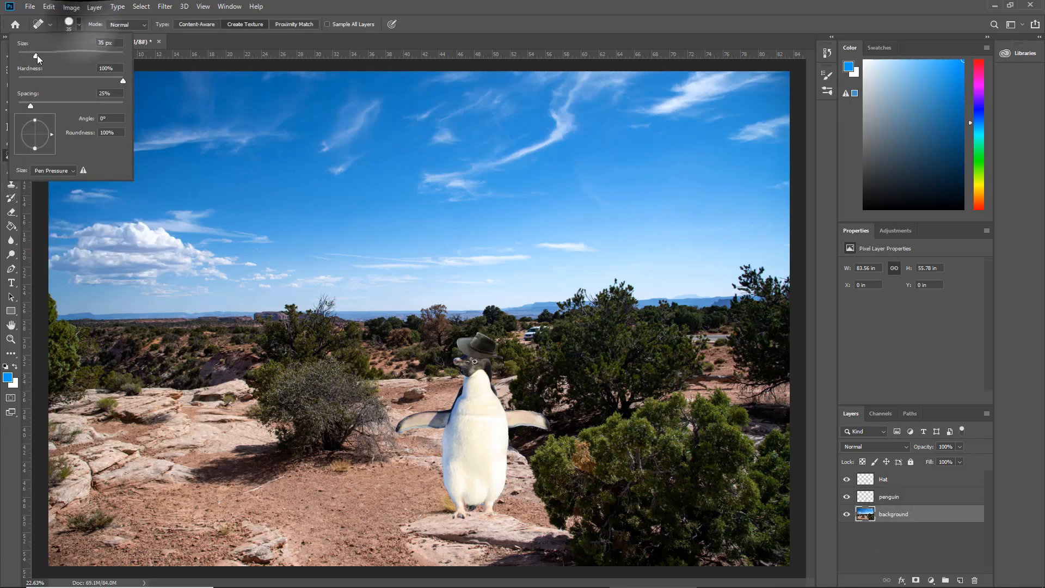
{"action": "left_click_drag", "start_coordinate": [36, 55], "coordinate": [51, 56]}
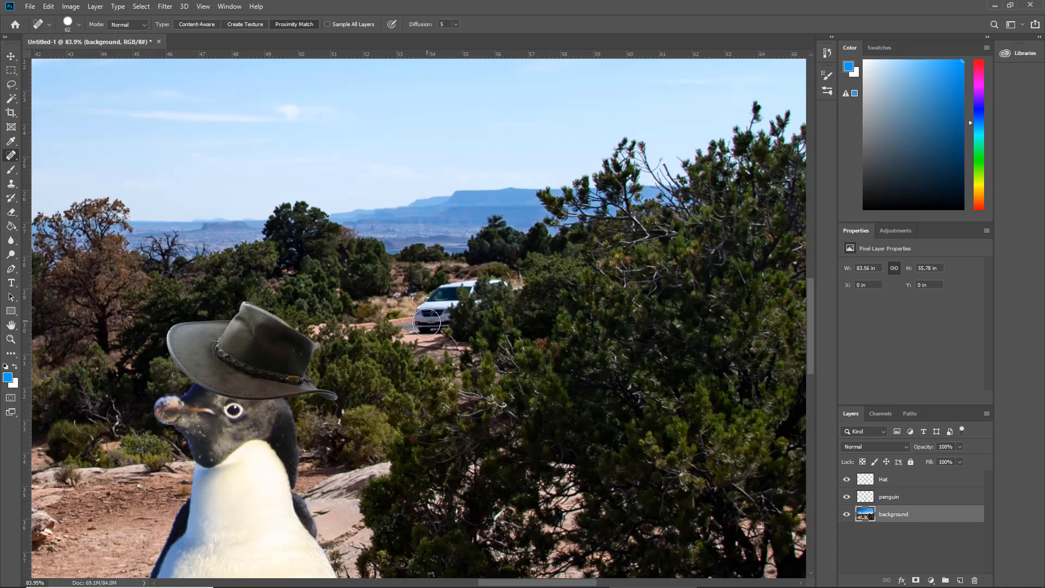
Try painting out the white van with the Spot Healing Brush in Proximity Match and Create Texture modes, undoing each attempt.
{"action": "mouse_move", "coordinate": [416, 326]}
{"action": "left_mouse_down"}
{"action": "mouse_move", "coordinate": [445, 294]}
{"action": "mouse_move", "coordinate": [504, 286]}
{"action": "mouse_move", "coordinate": [445, 325]}
{"action": "mouse_move", "coordinate": [471, 320]}
{"action": "left_mouse_up"}
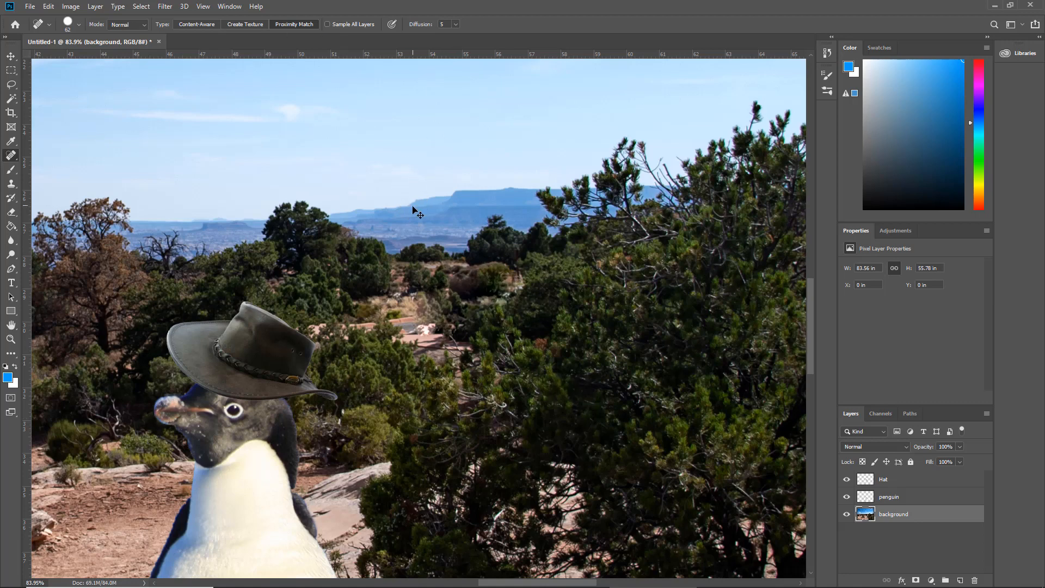
{"action": "key", "text": "ctrl+z"}
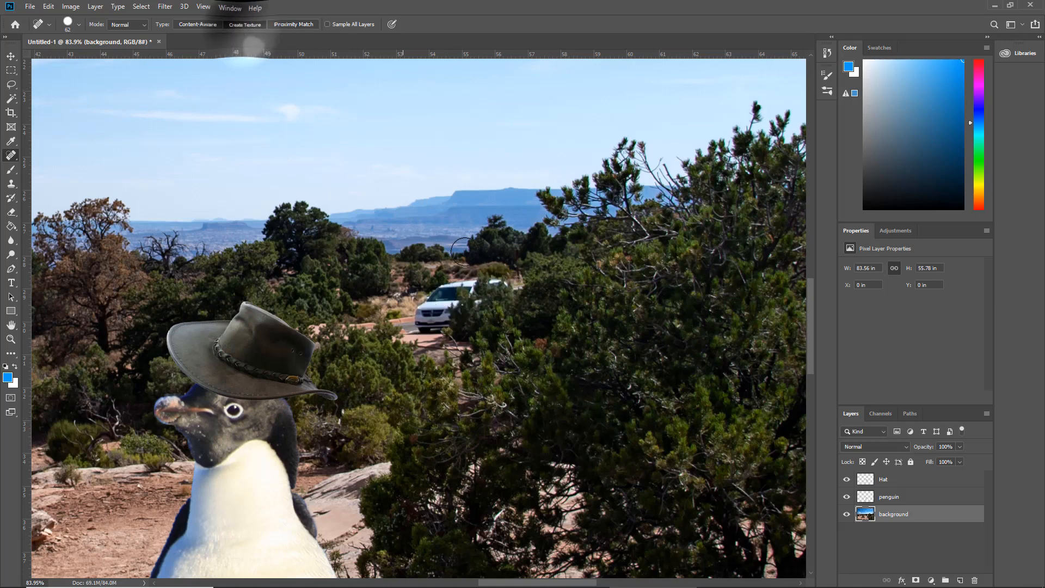
{"action": "mouse_move", "coordinate": [452, 297]}
{"action": "left_mouse_down"}
{"action": "mouse_move", "coordinate": [428, 319]}
{"action": "mouse_move", "coordinate": [443, 298]}
{"action": "mouse_move", "coordinate": [495, 282]}
{"action": "mouse_move", "coordinate": [442, 328]}
{"action": "left_mouse_up"}
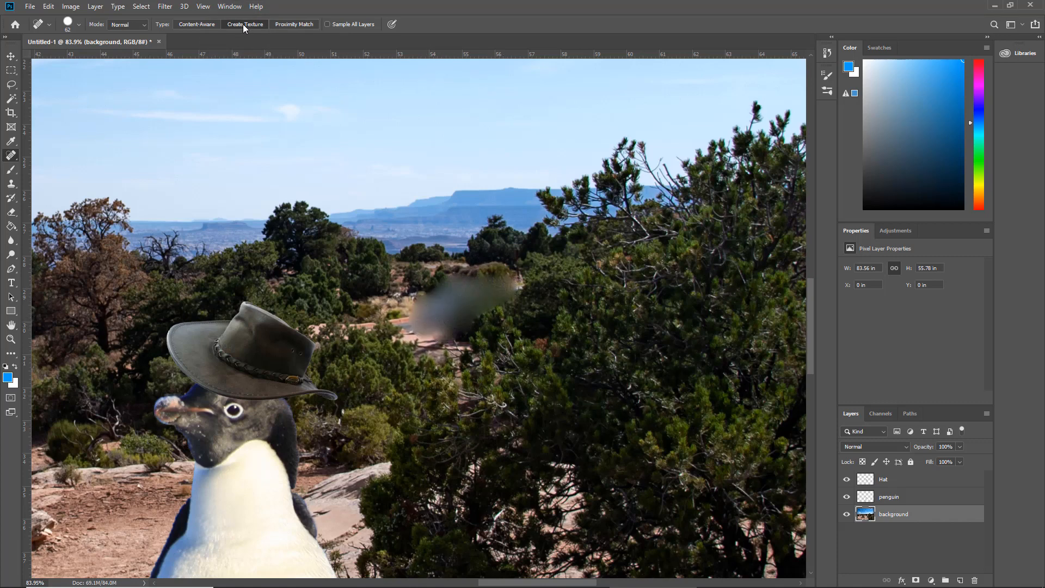
{"action": "key", "text": "ctrl+z"}
Remove the white van behind the penguin by painting over it with the Spot Healing Brush in Content-Aware mode.
{"action": "mouse_move", "coordinate": [422, 316]}
{"action": "left_mouse_down"}
{"action": "mouse_move", "coordinate": [499, 289]}
{"action": "mouse_move", "coordinate": [445, 326]}
{"action": "left_mouse_up"}
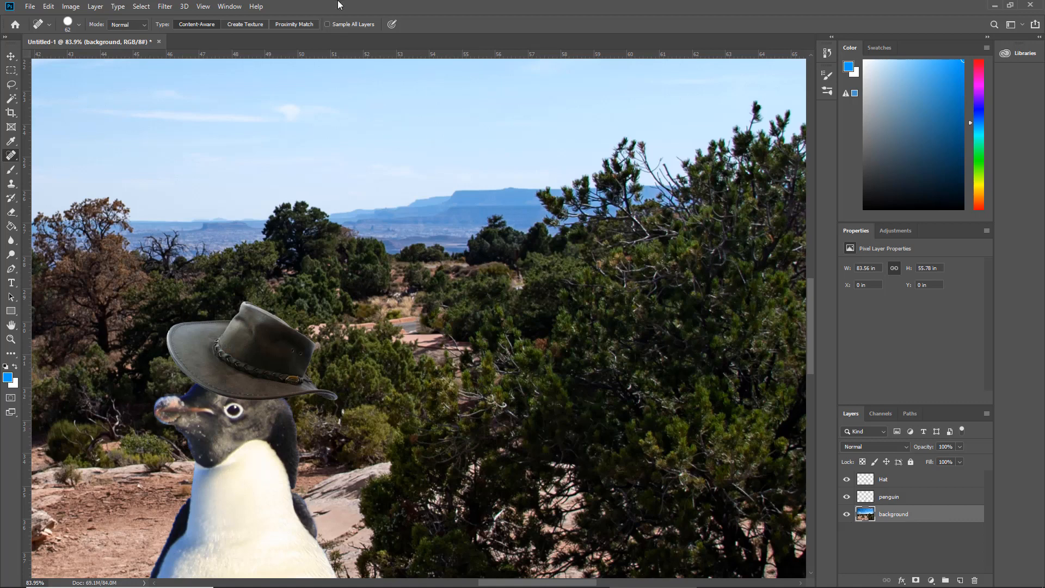
{"action": "scroll", "coordinate": [417, 397], "scroll_direction": "down", "scroll_amount": 5}
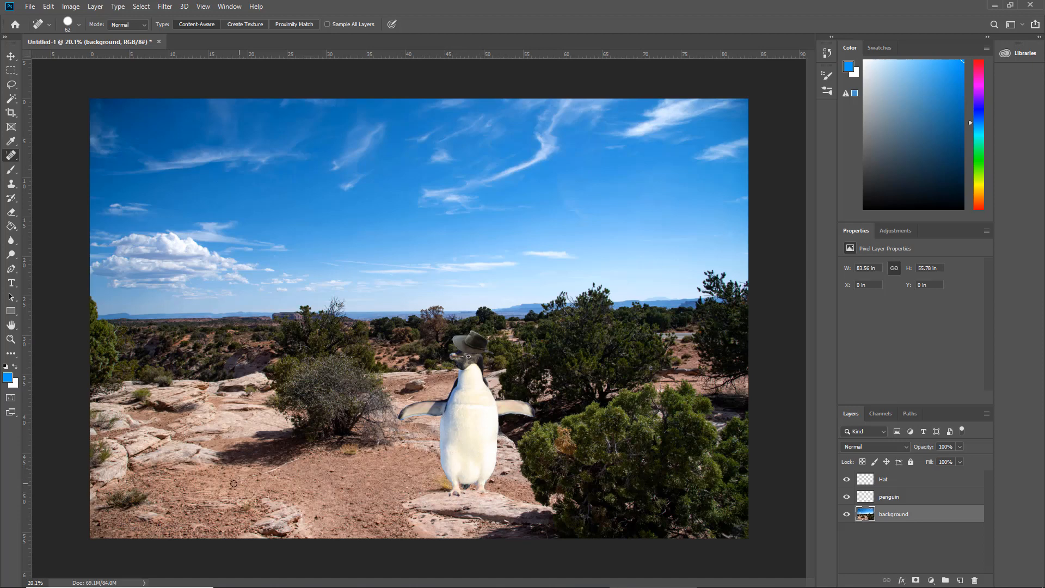
Merge the Hat layer down into the penguin layer.
{"action": "left_click", "coordinate": [883, 478]}
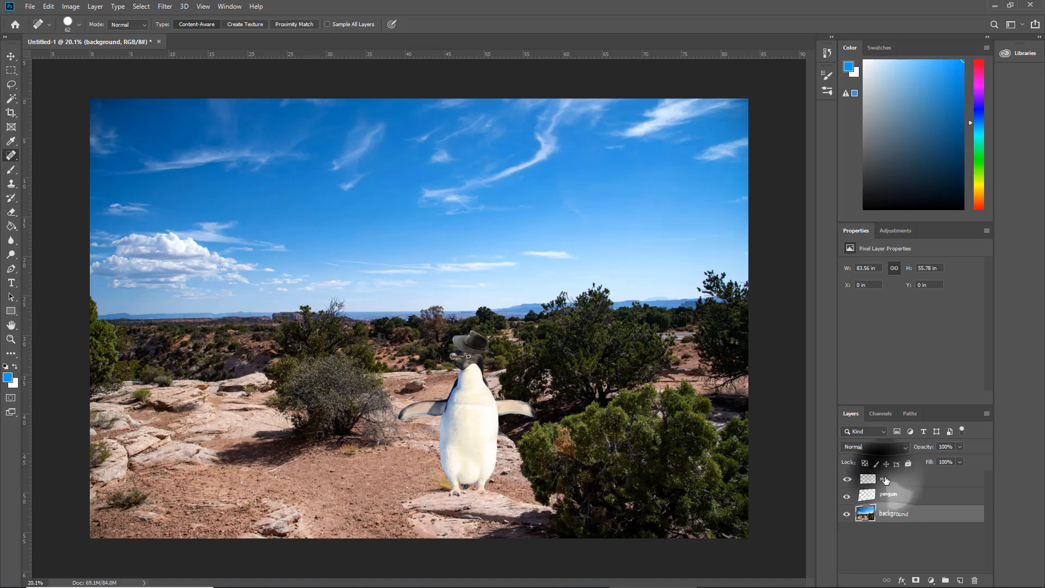
{"action": "right_click", "coordinate": [888, 479]}
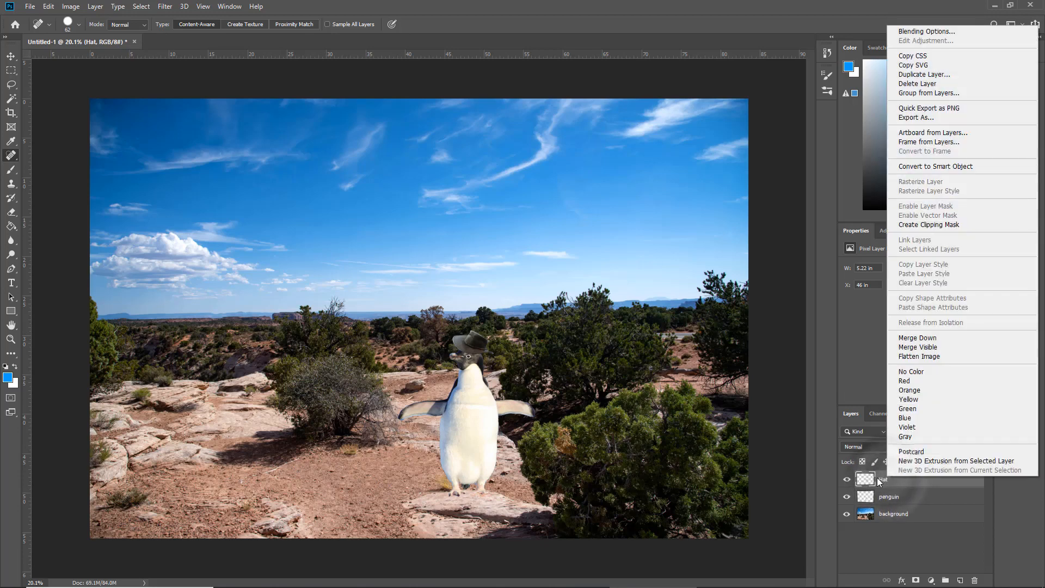
{"action": "left_click", "coordinate": [914, 339]}
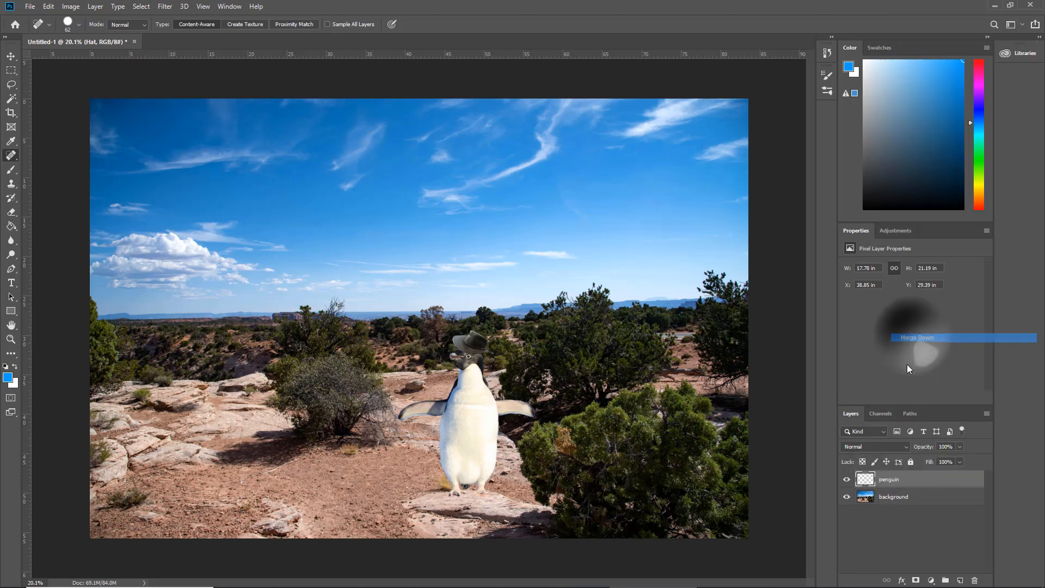
Duplicate the merged penguin layer under the name shadow.
{"action": "right_click", "coordinate": [889, 485]}
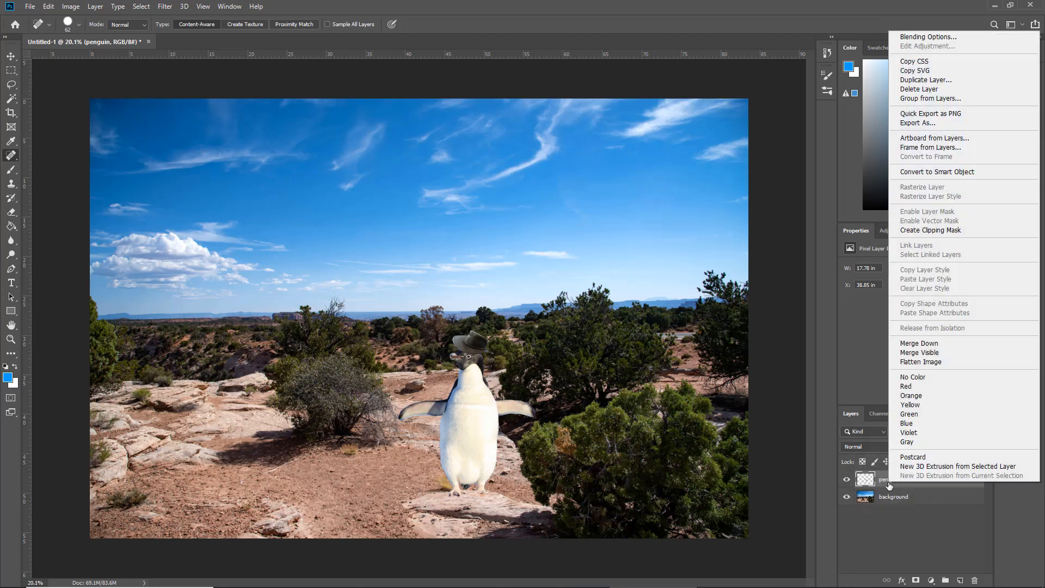
{"action": "left_click", "coordinate": [919, 81]}
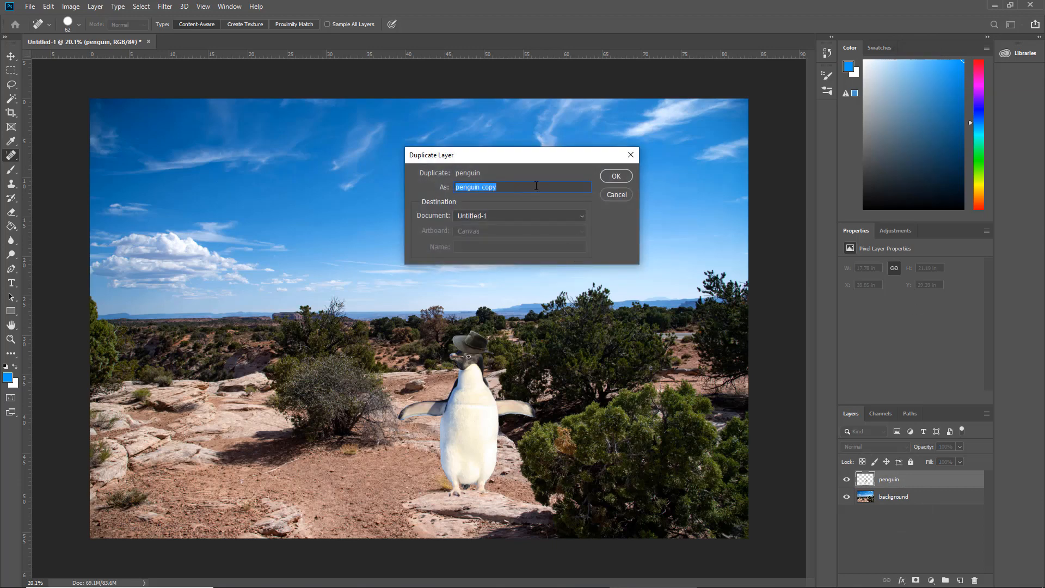
{"action": "type", "text": "shadow"}
{"action": "key", "text": "Return"}
{"action": "key", "text": "m"}
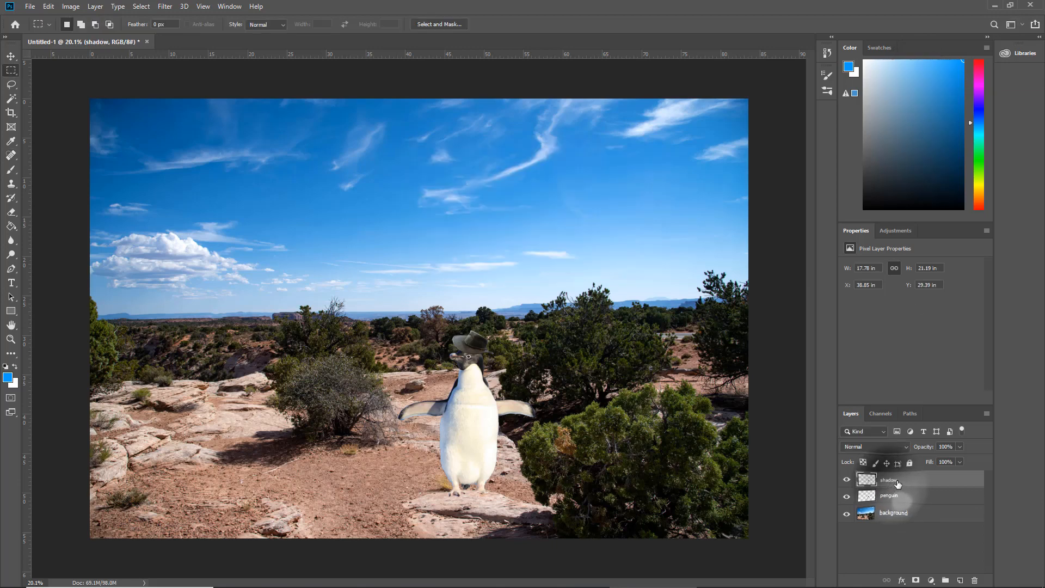
Fill the penguin on the shadow layer with black (#000000) using the Paint Bucket at a tolerance of 255.
{"action": "left_click", "coordinate": [10, 226]}
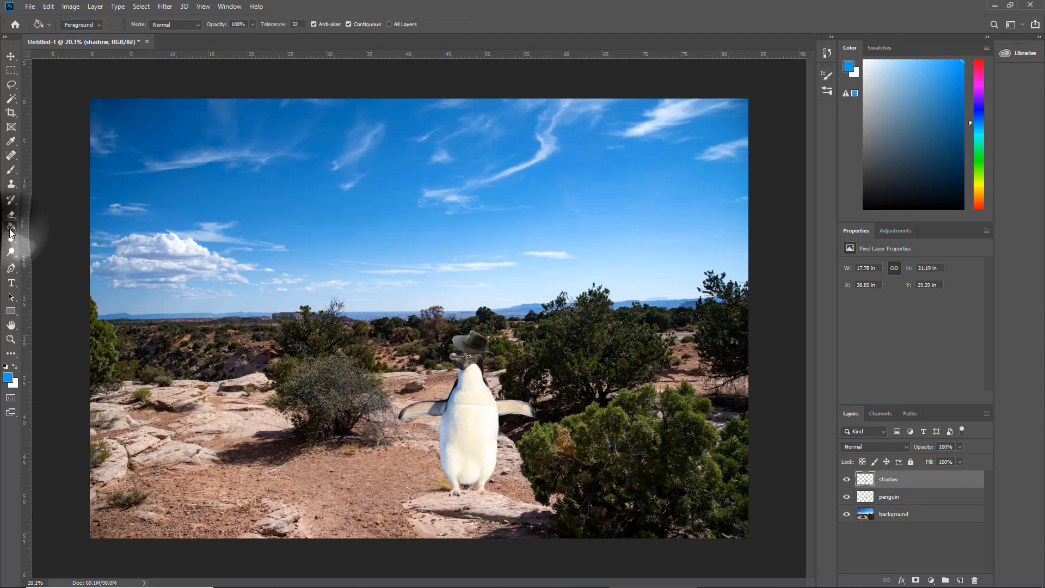
{"action": "left_click", "coordinate": [8, 378]}
{"action": "left_click_drag", "start_coordinate": [261, 305], "coordinate": [189, 357]}
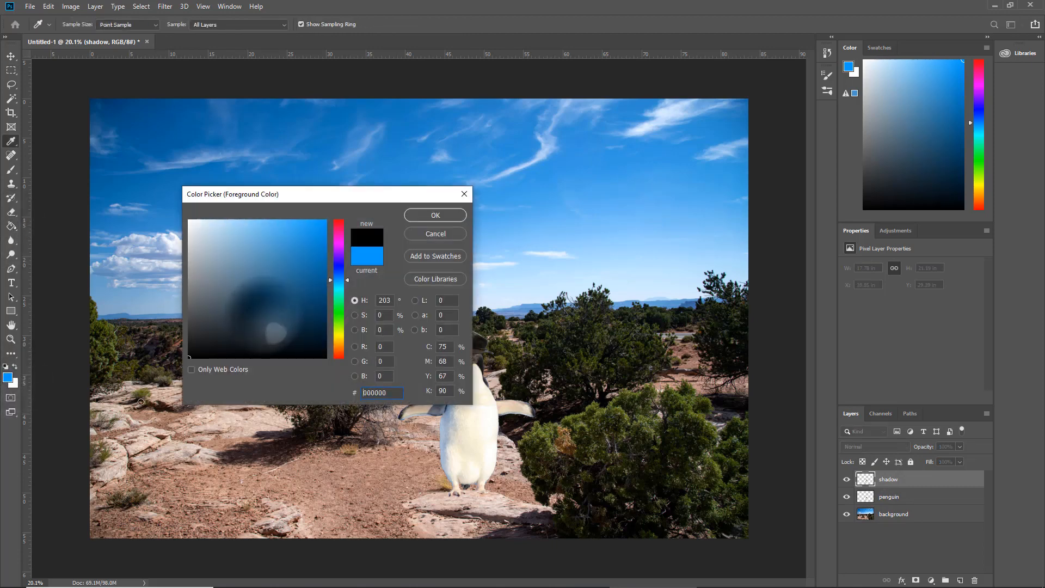
{"action": "left_click", "coordinate": [435, 216]}
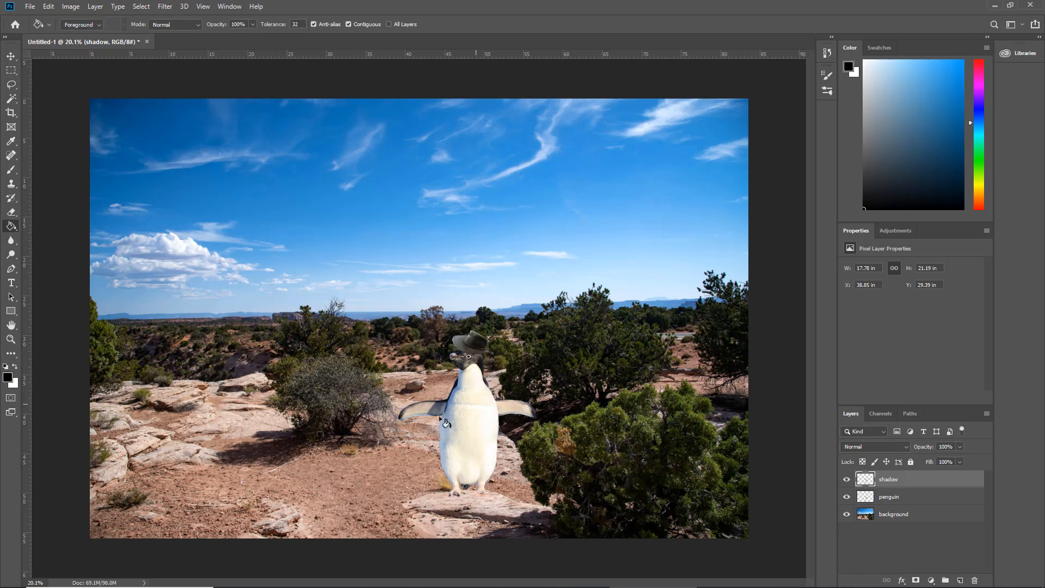
{"action": "left_click", "coordinate": [304, 24]}
{"action": "type", "text": "2555"}
{"action": "left_click", "coordinate": [471, 425]}
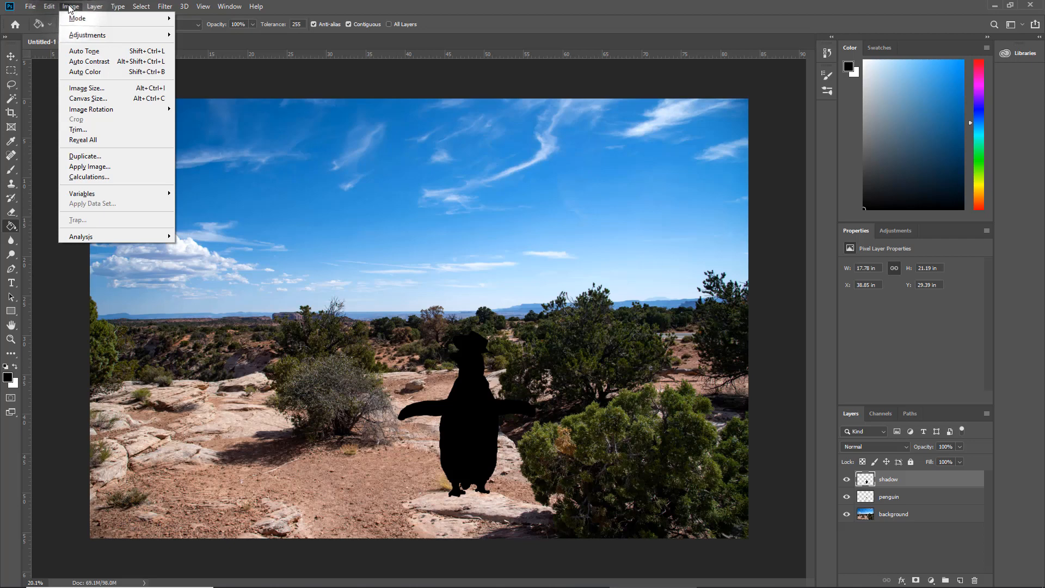
Use Free Transform to squash the black silhouette to about 30% of its height, keeping its base at the penguin's feet.
{"action": "mouse_move", "coordinate": [49, 7]}
{"action": "left_click", "coordinate": [106, 246]}
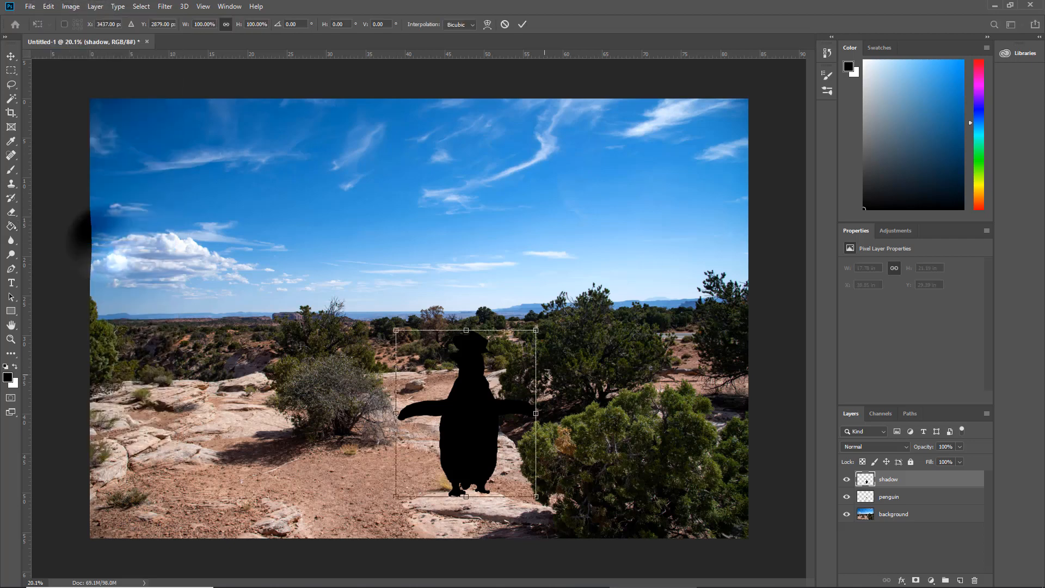
{"action": "left_click_drag", "start_coordinate": [466, 329], "coordinate": [480, 444]}
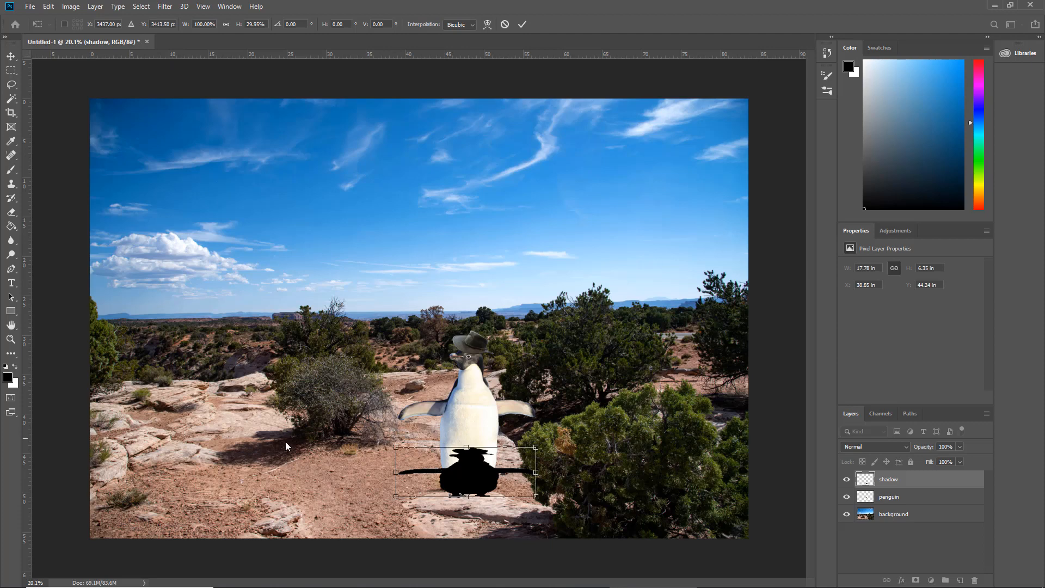
Skew the flattened silhouette so its head end slants to the left of the penguin, and apply the transform.
{"action": "left_click", "coordinate": [49, 6]}
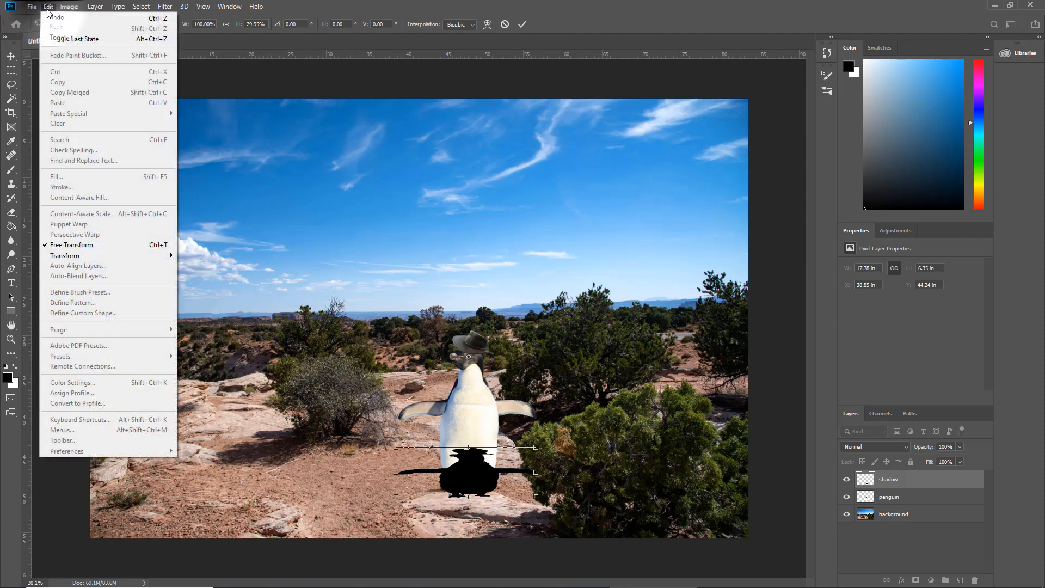
{"action": "mouse_move", "coordinate": [108, 255]}
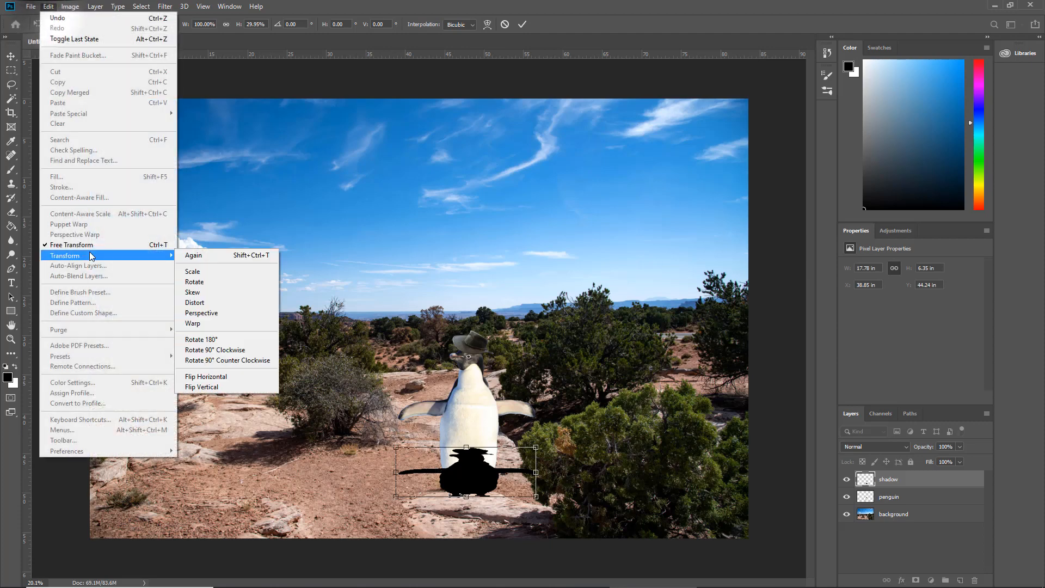
{"action": "left_click", "coordinate": [219, 292]}
{"action": "mouse_move", "coordinate": [427, 448]}
{"action": "left_mouse_down"}
{"action": "mouse_move", "coordinate": [396, 445]}
{"action": "mouse_move", "coordinate": [361, 465]}
{"action": "left_mouse_up"}
{"action": "key", "text": "Return"}
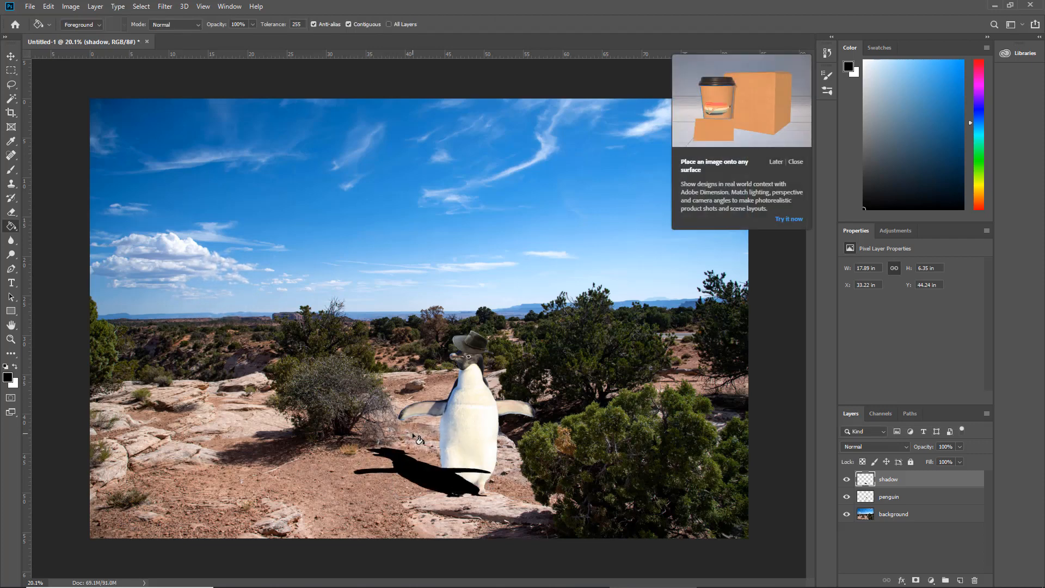
Use Free Transform to flip the shadow downward below the penguin's feet and flatten it to 1.93 in high.
{"action": "key", "text": "ctrl+t"}
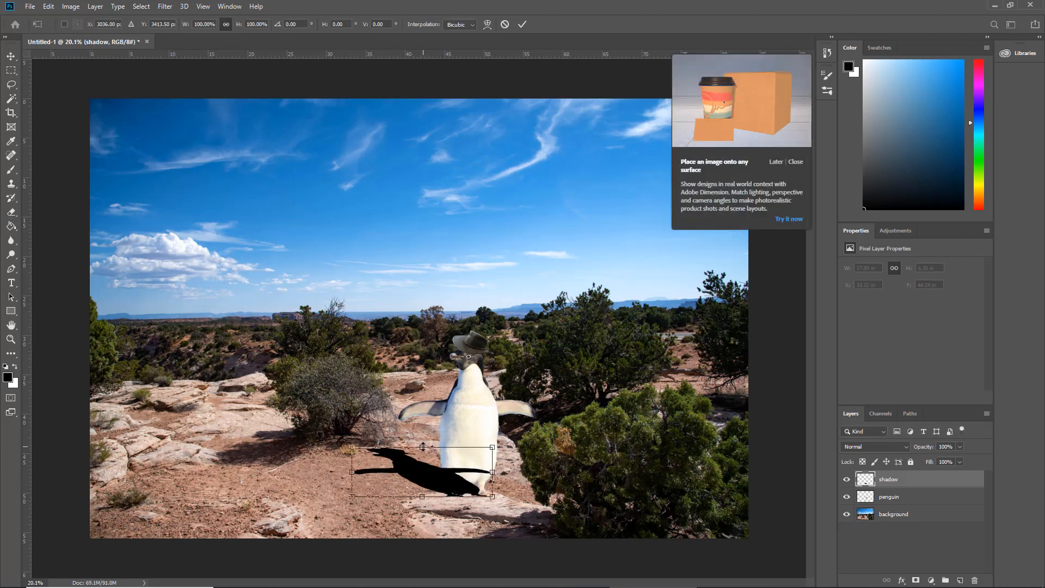
{"action": "left_click_drag", "start_coordinate": [424, 447], "coordinate": [400, 512]}
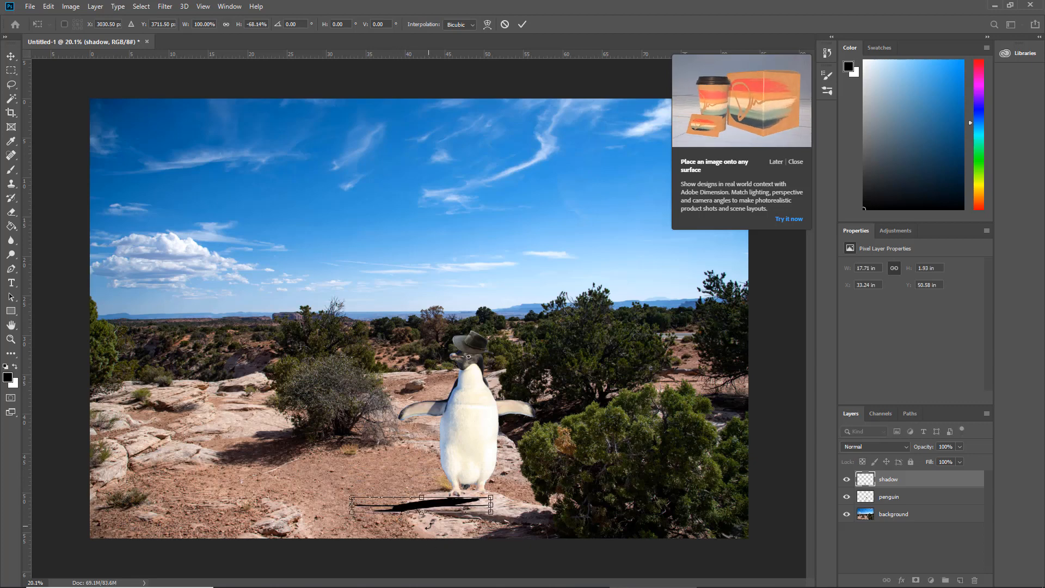
{"action": "key", "text": "Return"}
{"action": "key", "text": "g"}
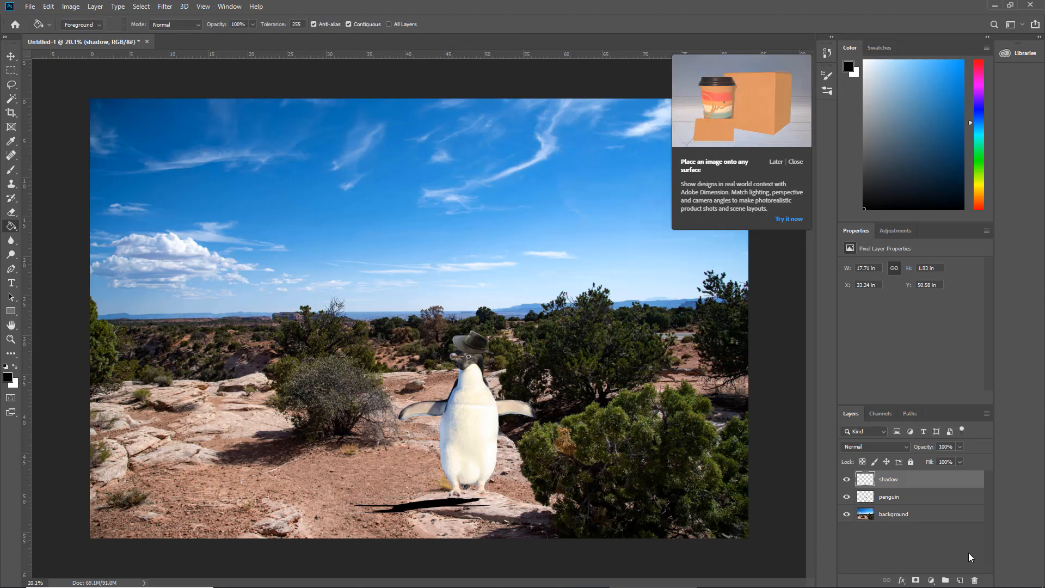
Move the shadow layer beneath the penguin layer and set its opacity to 76%.
{"action": "left_click_drag", "start_coordinate": [896, 487], "coordinate": [896, 503]}
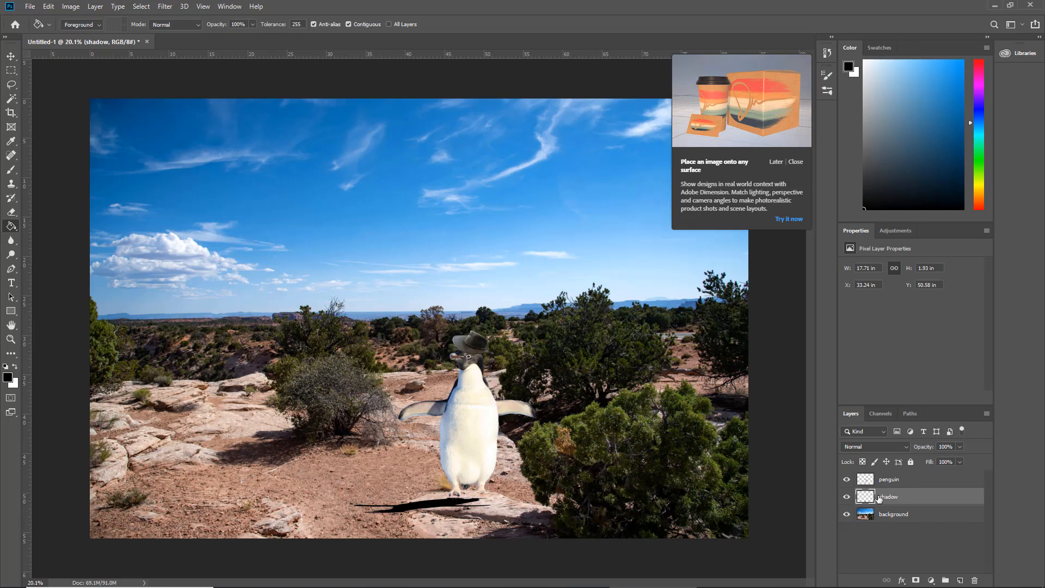
{"action": "left_click", "coordinate": [960, 446]}
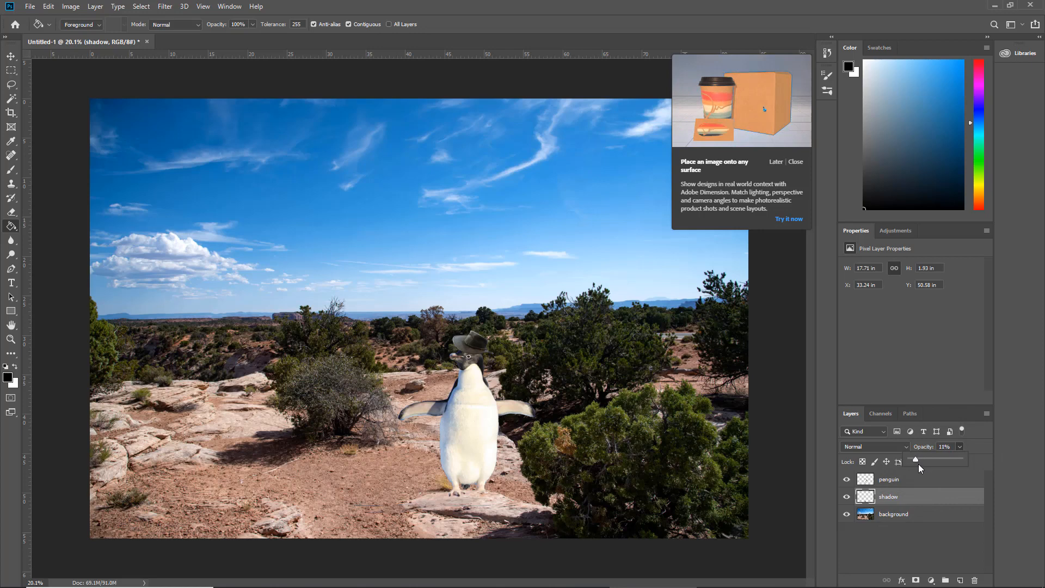
{"action": "left_click_drag", "start_coordinate": [917, 460], "coordinate": [934, 460]}
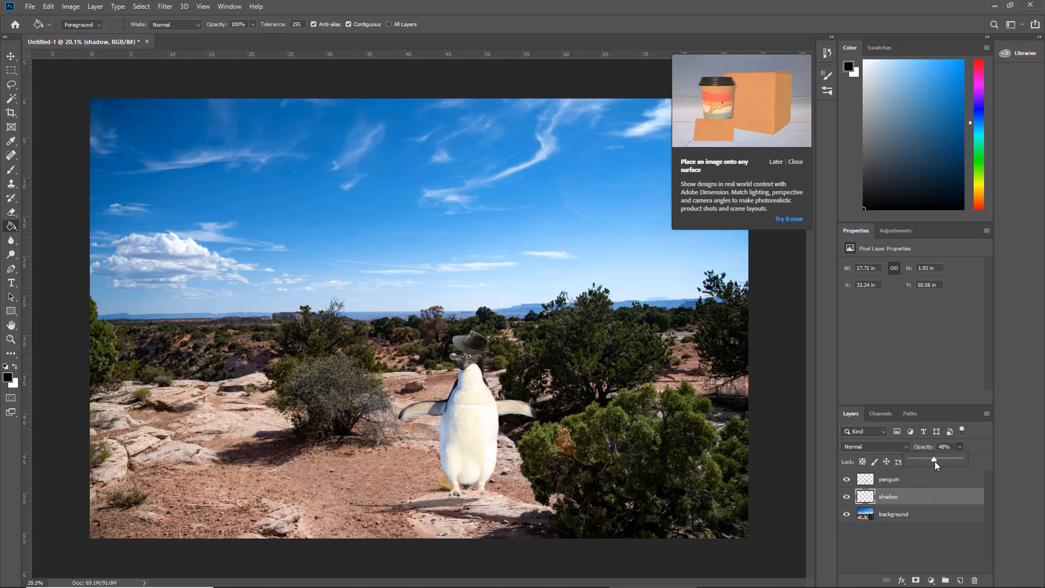
{"action": "left_click_drag", "start_coordinate": [935, 462], "coordinate": [950, 460]}
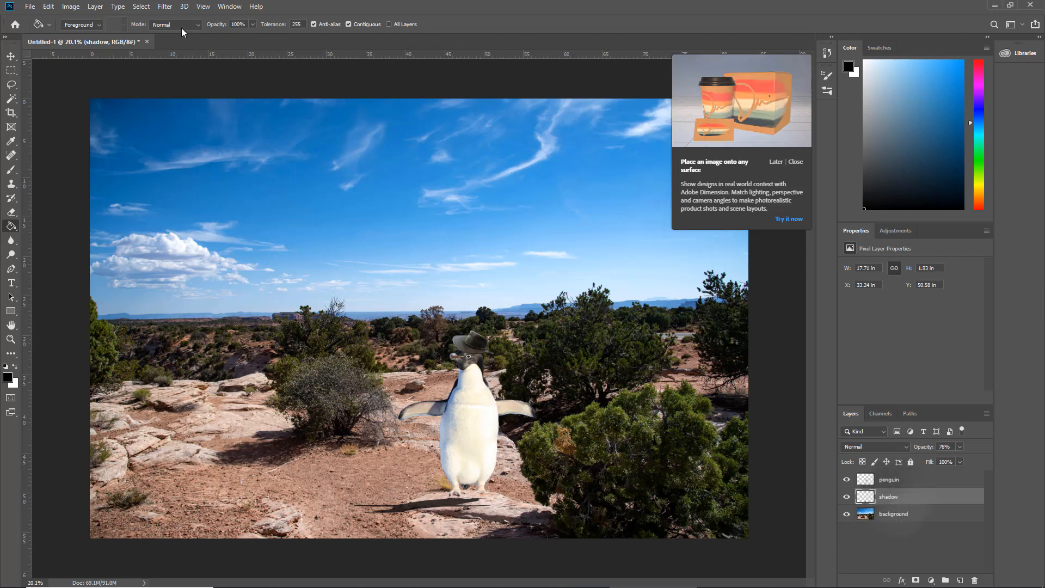
Apply a Gaussian Blur with an 8.0-pixel radius to the shadow layer to soften its edges.
{"action": "left_click", "coordinate": [164, 6]}
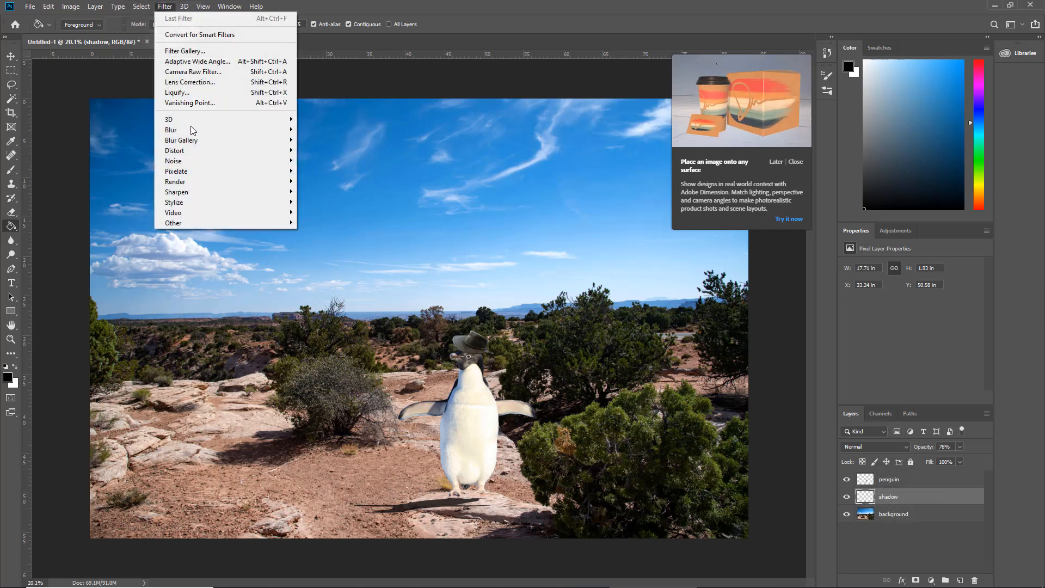
{"action": "mouse_move", "coordinate": [188, 128]}
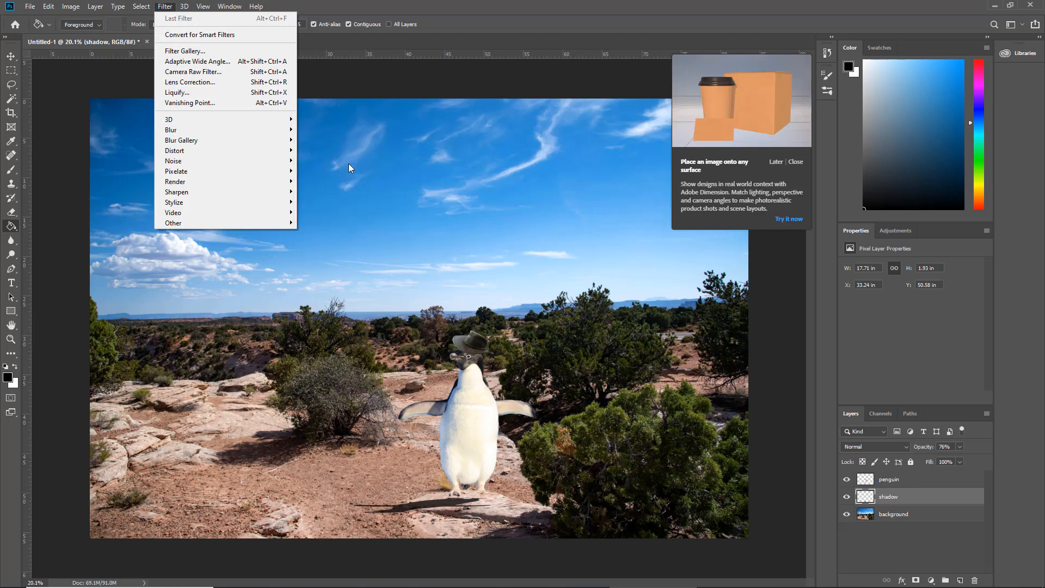
{"action": "mouse_move", "coordinate": [254, 130]}
{"action": "left_click", "coordinate": [327, 171]}
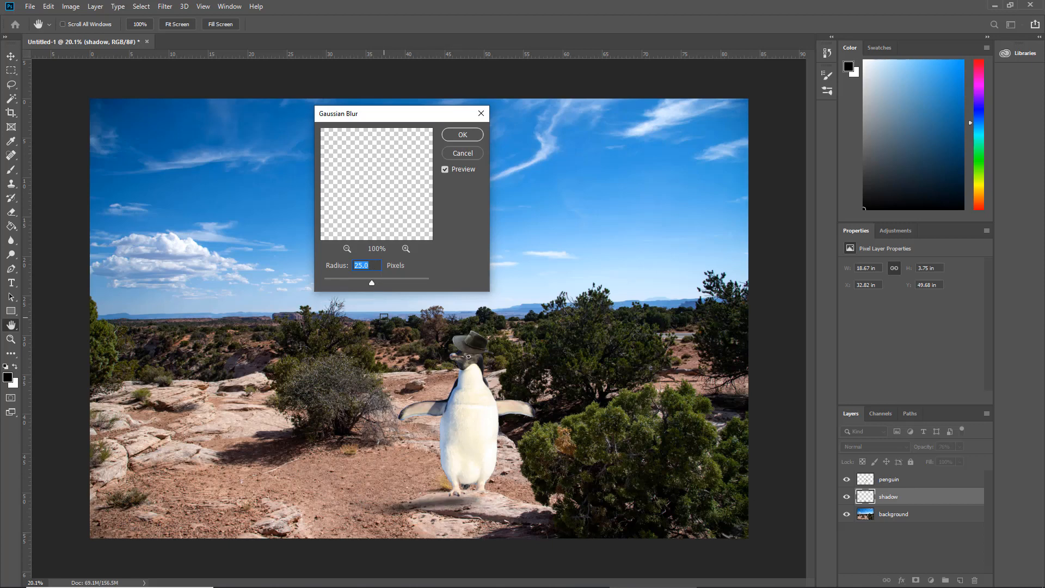
{"action": "left_click_drag", "start_coordinate": [373, 287], "coordinate": [348, 287]}
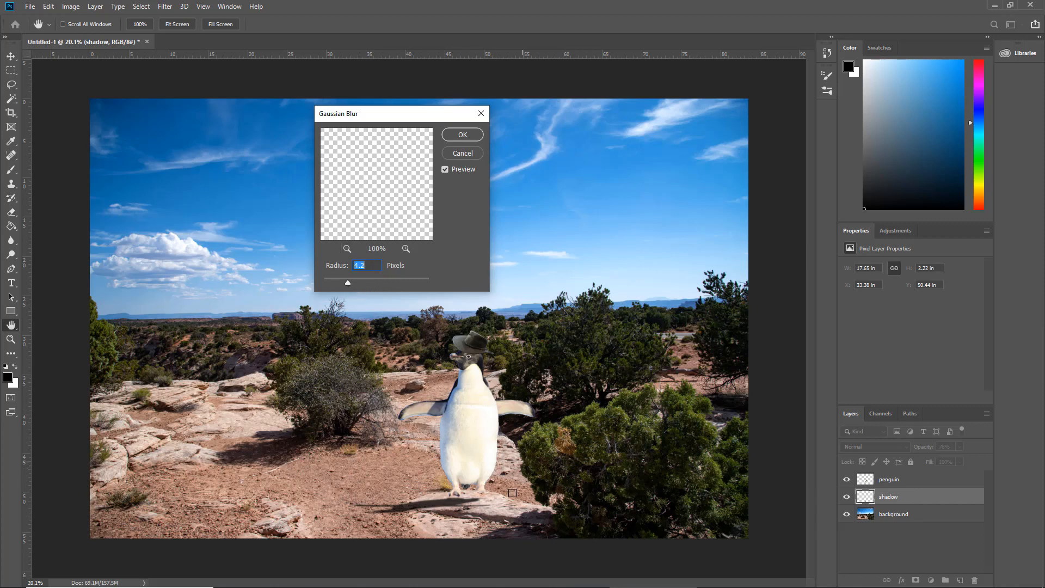
{"action": "left_click_drag", "start_coordinate": [348, 282], "coordinate": [368, 283]}
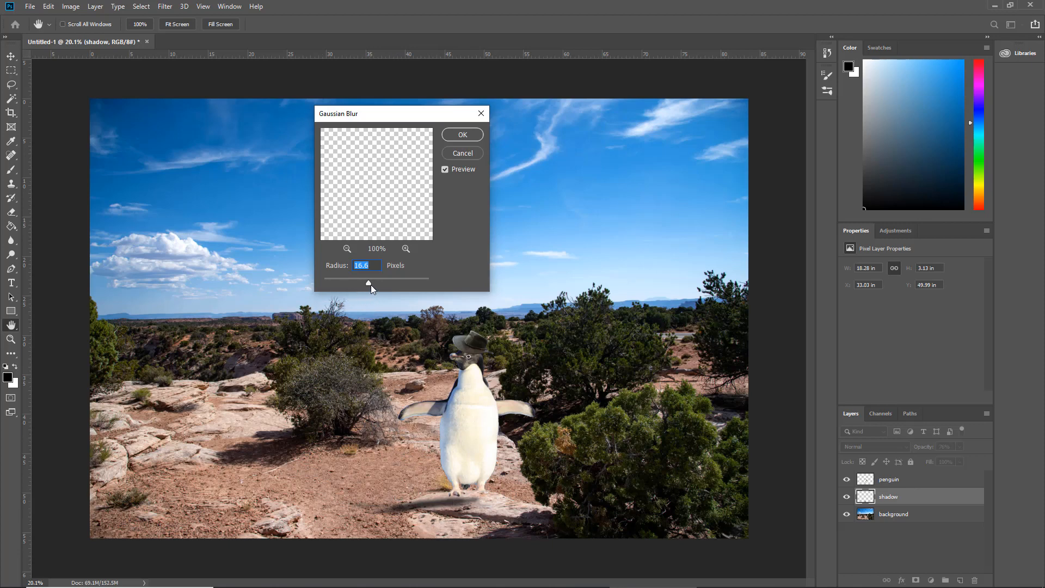
{"action": "left_click_drag", "start_coordinate": [370, 285], "coordinate": [296, 290]}
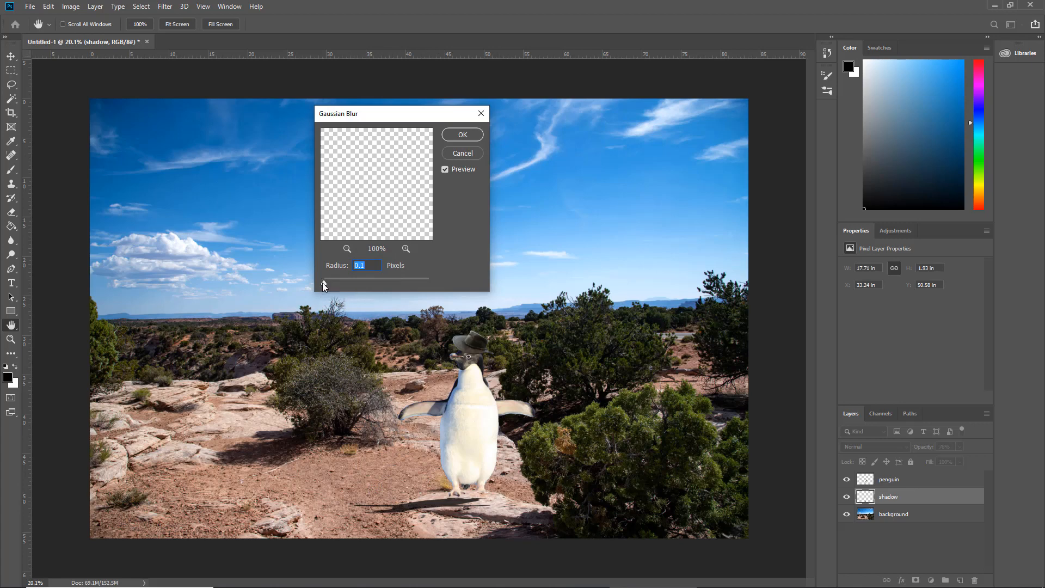
{"action": "left_click_drag", "start_coordinate": [322, 282], "coordinate": [361, 285]}
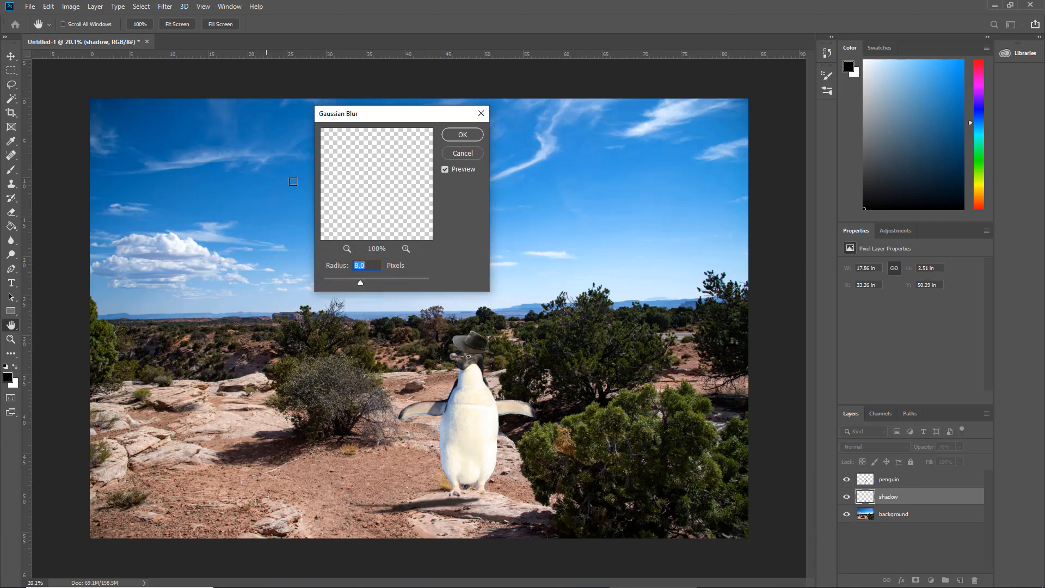
{"action": "left_click", "coordinate": [462, 135]}
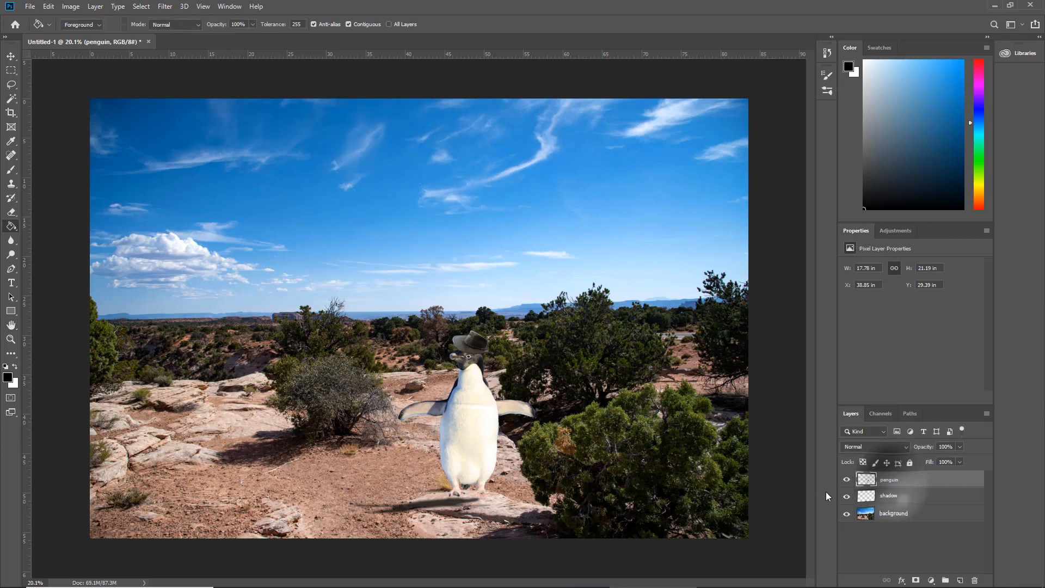
Apply a slight Gaussian Blur with a 0.4-pixel radius to the penguin layer.
{"action": "left_click", "coordinate": [893, 479]}
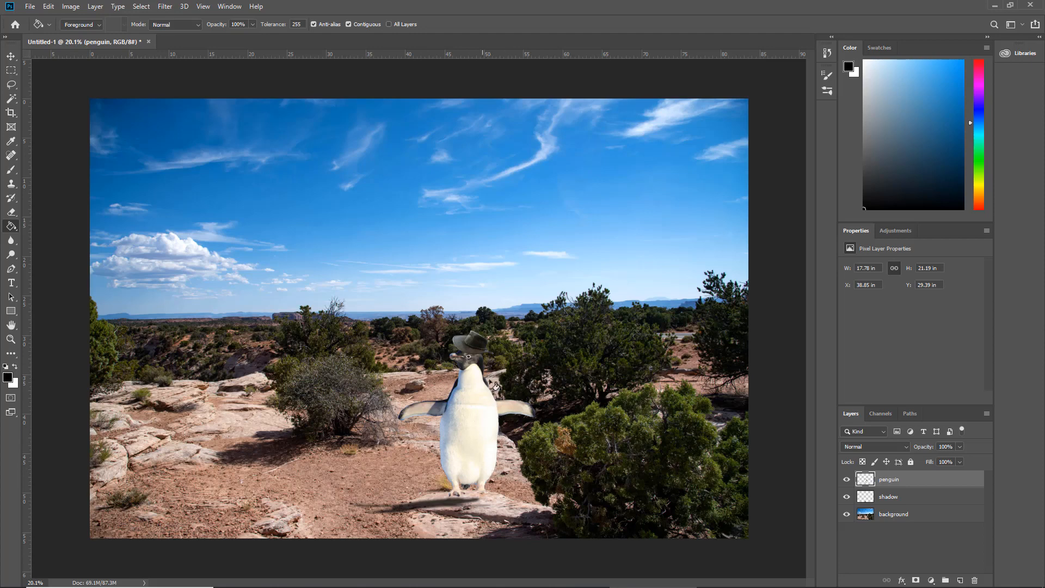
{"action": "left_click", "coordinate": [165, 6]}
{"action": "mouse_move", "coordinate": [199, 130]}
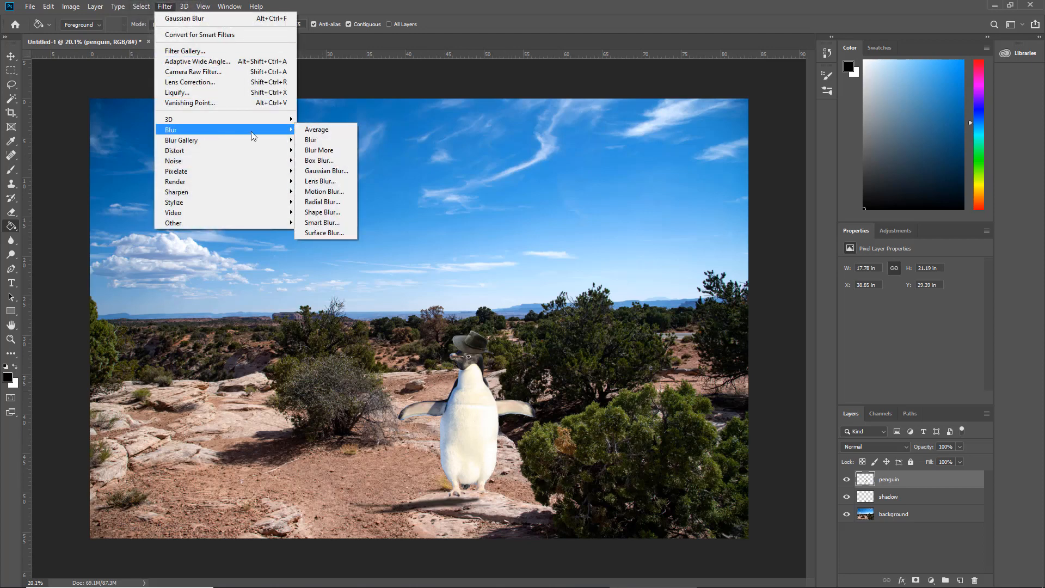
{"action": "left_click", "coordinate": [313, 171]}
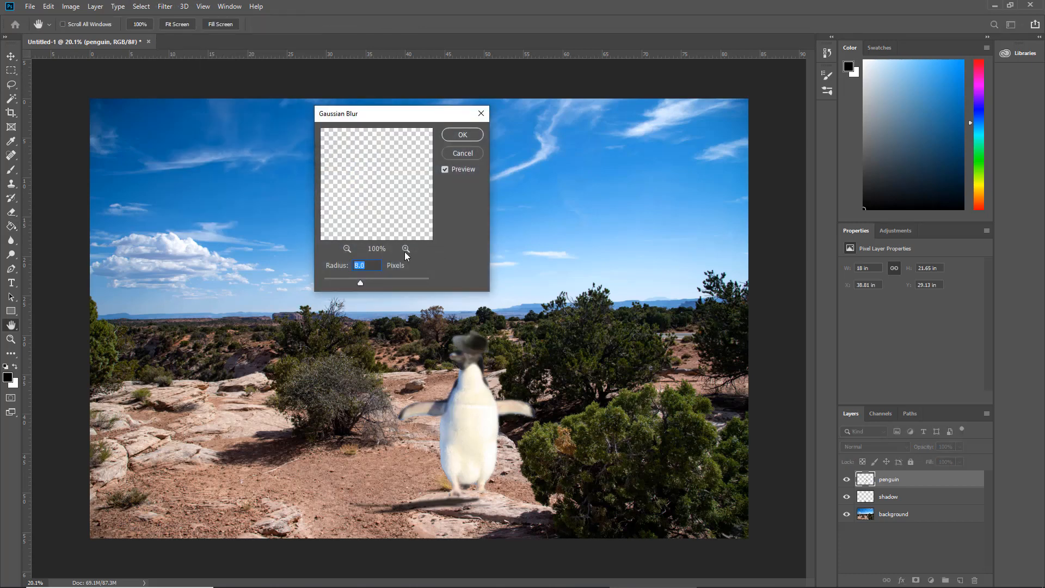
{"action": "left_click_drag", "start_coordinate": [362, 284], "coordinate": [326, 282]}
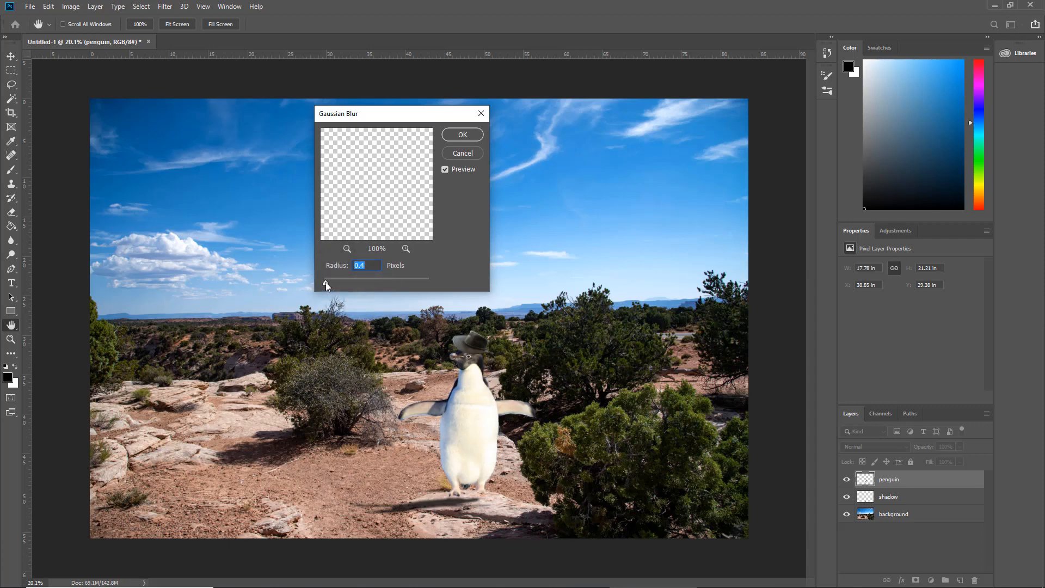
{"action": "left_click_drag", "start_coordinate": [324, 283], "coordinate": [325, 283]}
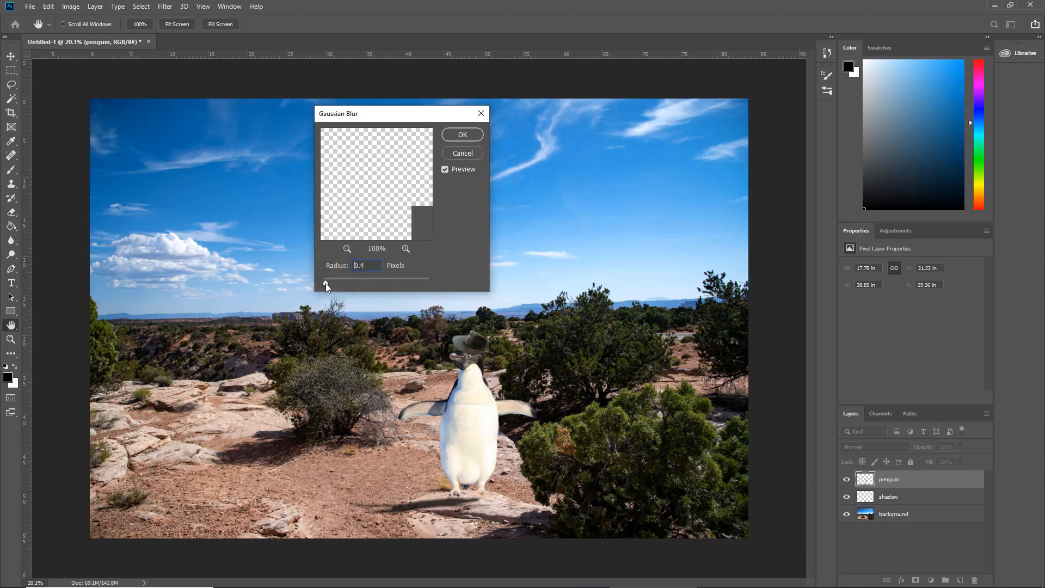
{"action": "key", "text": "Return"}
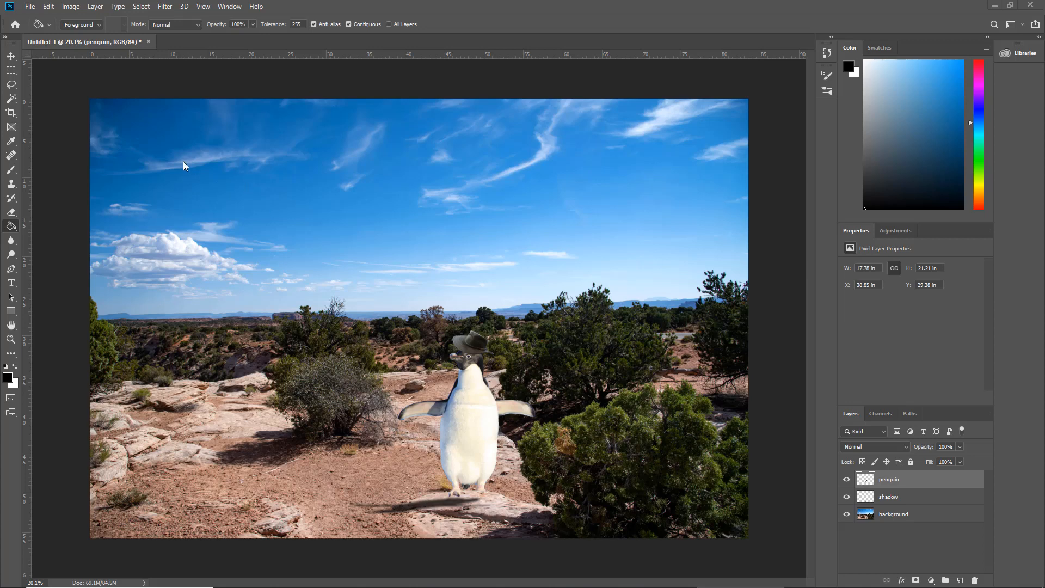
Inspect the penguin at 100% zoom and resize the whole image to 1920 pixels wide, keeping its proportions.
{"action": "left_click", "coordinate": [35, 582]}
{"action": "type", "text": "100"}
{"action": "key", "text": "Return"}
{"action": "scroll", "coordinate": [390, 364], "scroll_direction": "down", "scroll_amount": 8}
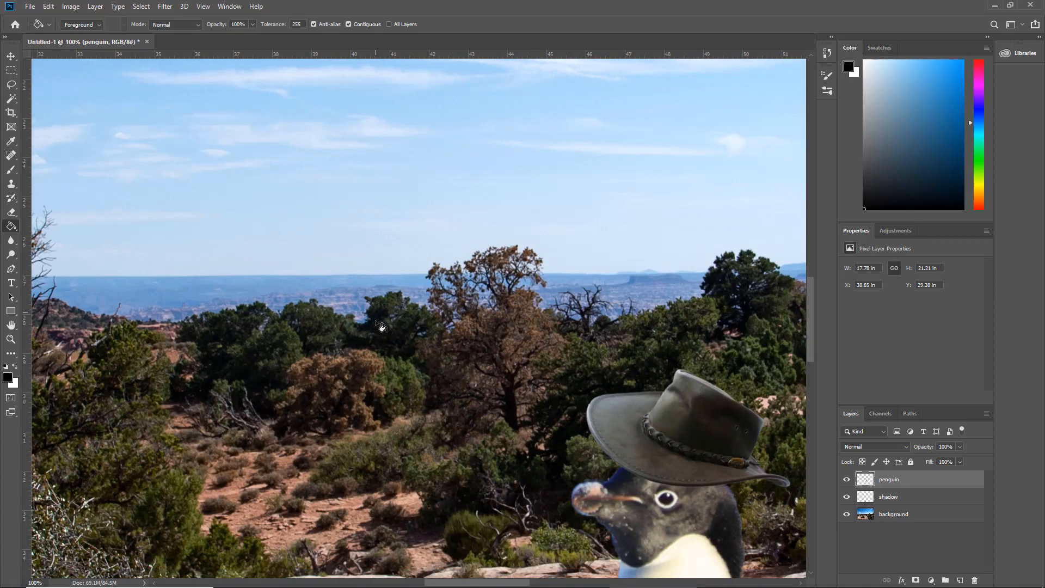
{"action": "scroll", "coordinate": [557, 382], "scroll_direction": "up", "scroll_amount": 6}
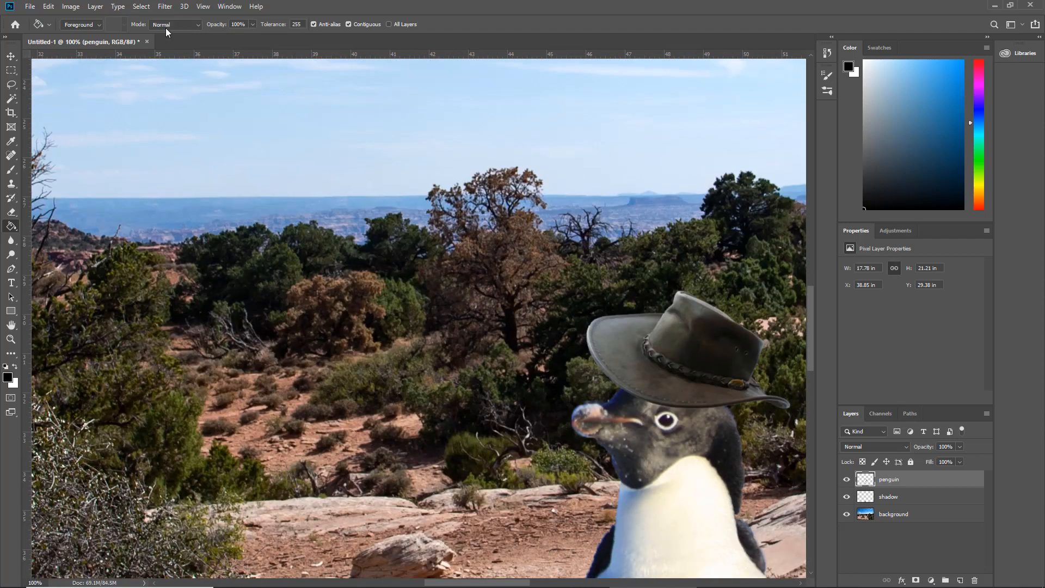
{"action": "left_click", "coordinate": [71, 7]}
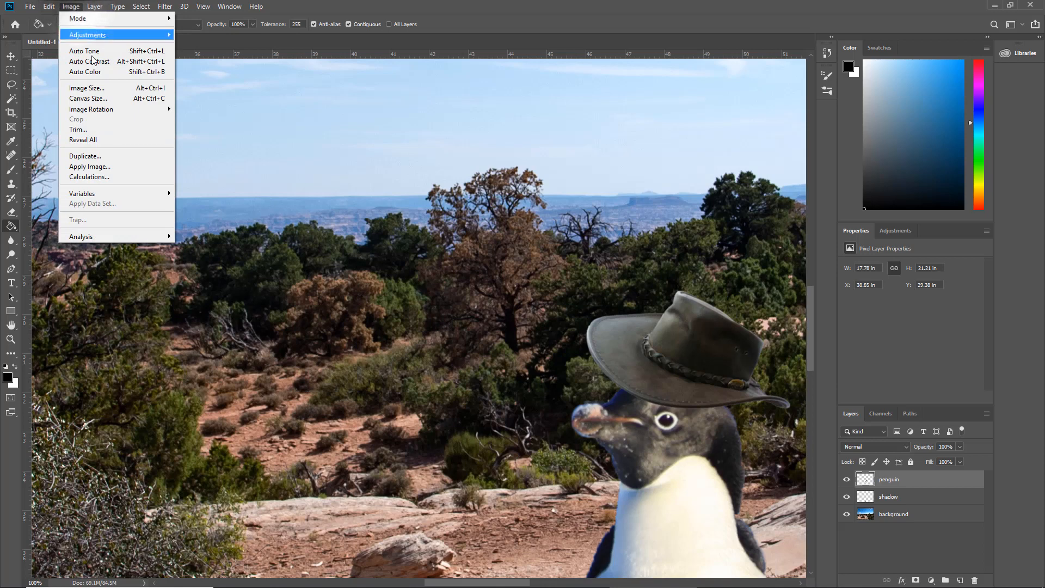
{"action": "left_click", "coordinate": [109, 90]}
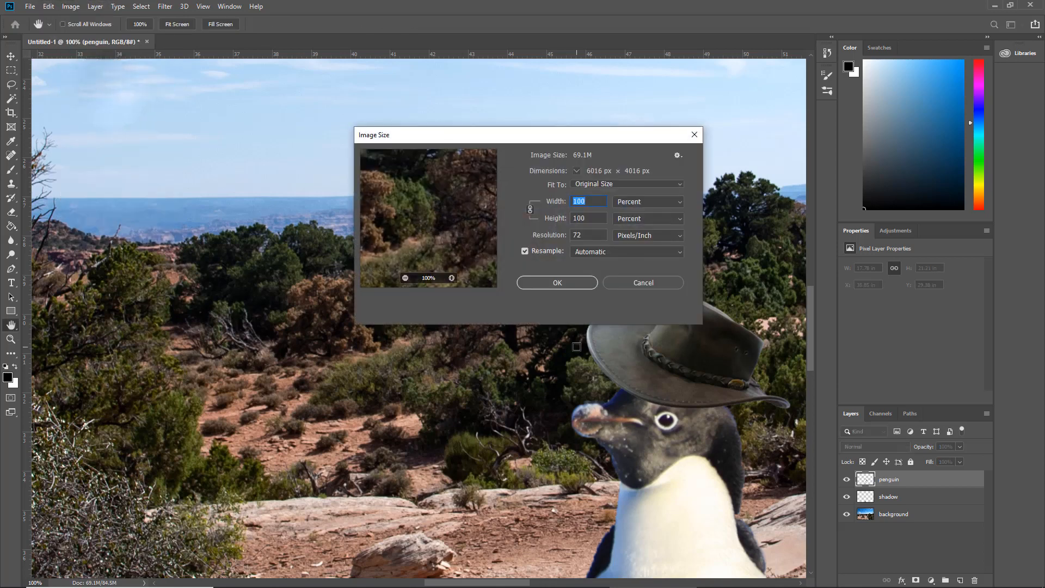
{"action": "left_click", "coordinate": [648, 202]}
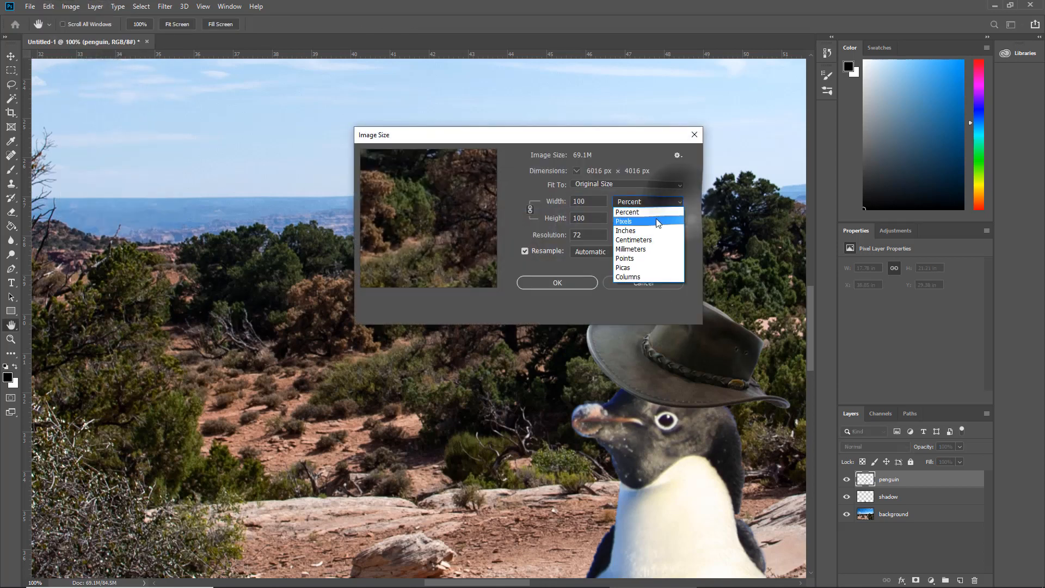
{"action": "left_click", "coordinate": [657, 223]}
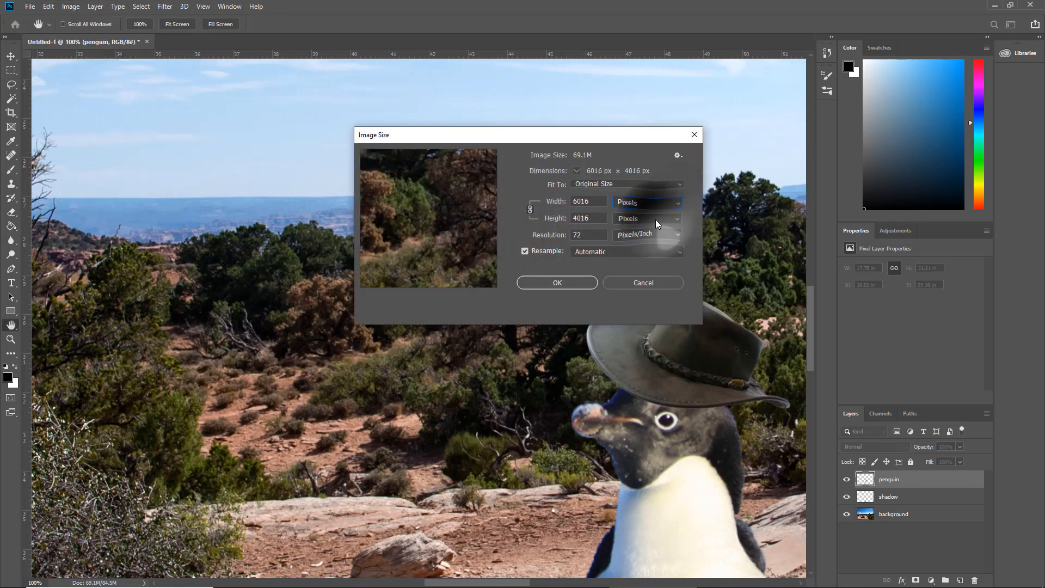
{"action": "double_click", "coordinate": [595, 201]}
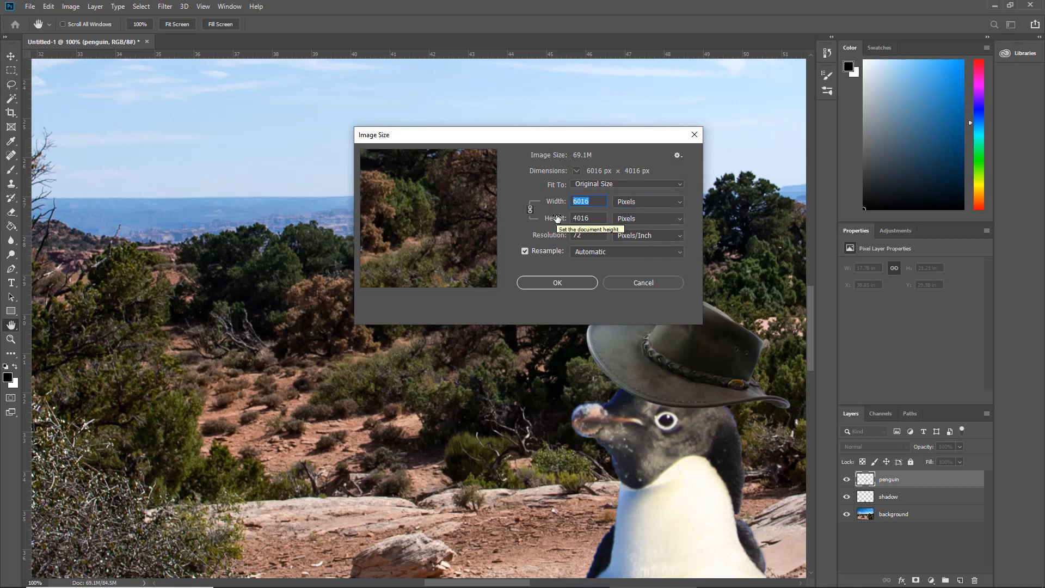
{"action": "type", "text": "1920"}
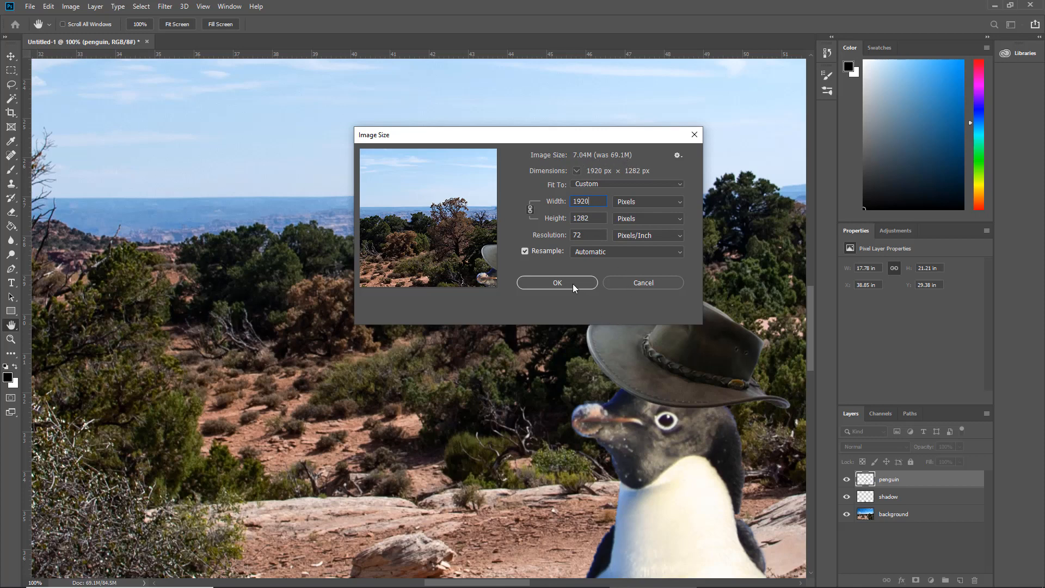
{"action": "left_click", "coordinate": [557, 283]}
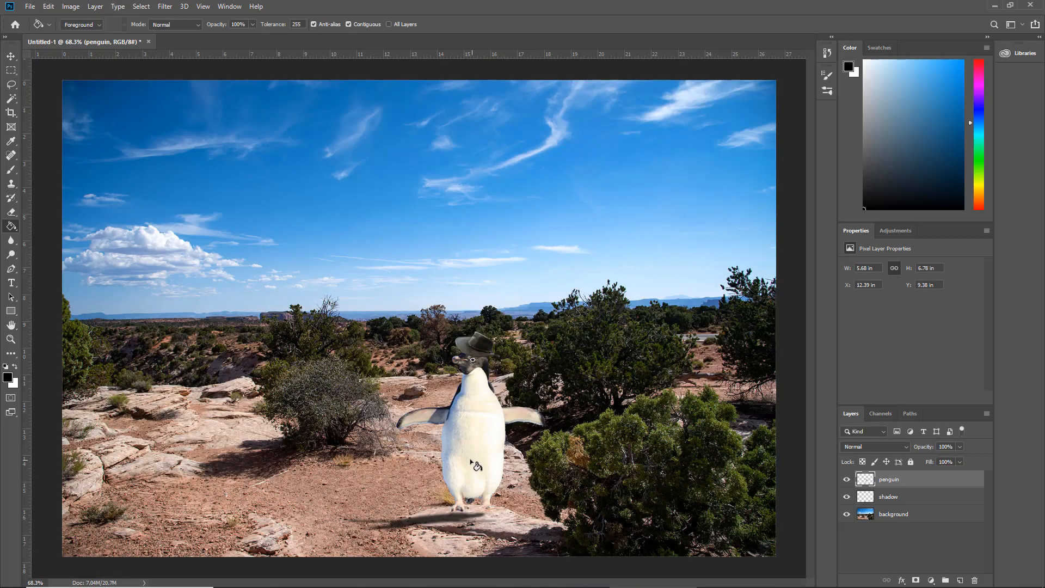
Start saving the document under a new name and create a folder named Photoshop inside Creative Cloud Files as its destination.
{"action": "left_click", "coordinate": [30, 7]}
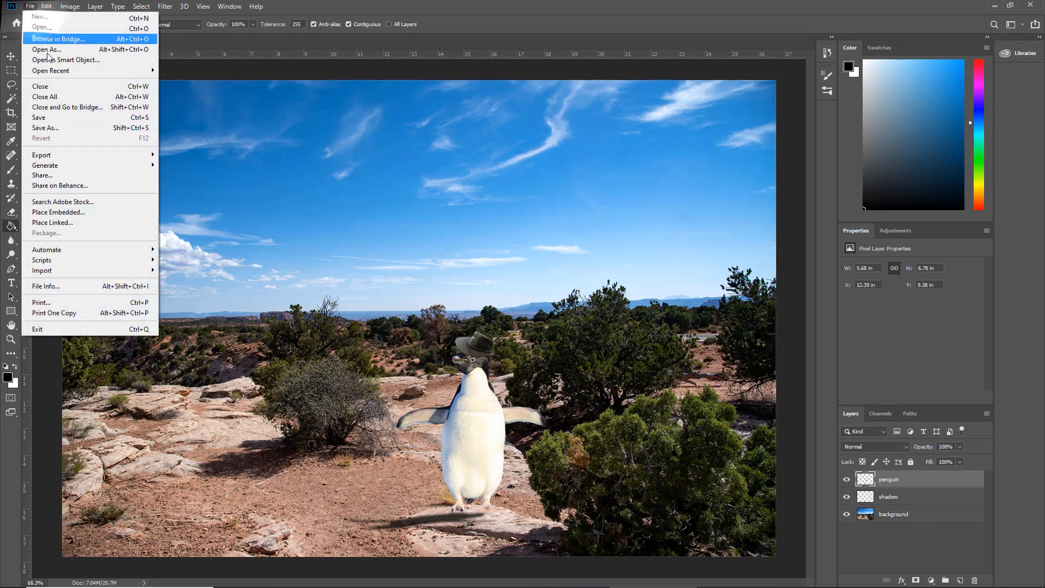
{"action": "left_click", "coordinate": [70, 131]}
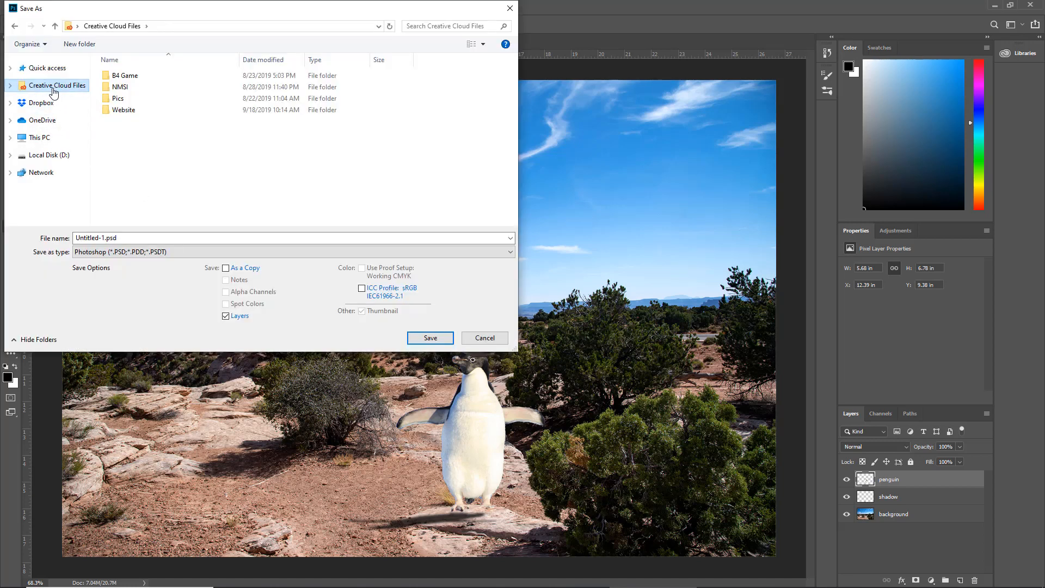
{"action": "left_click", "coordinate": [80, 44]}
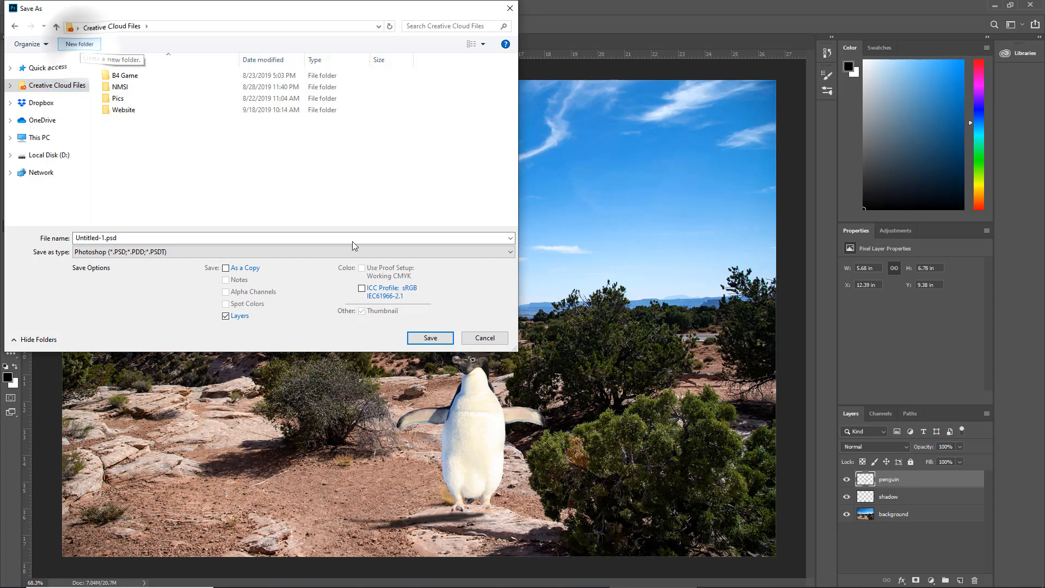
{"action": "type", "text": "Ph"}
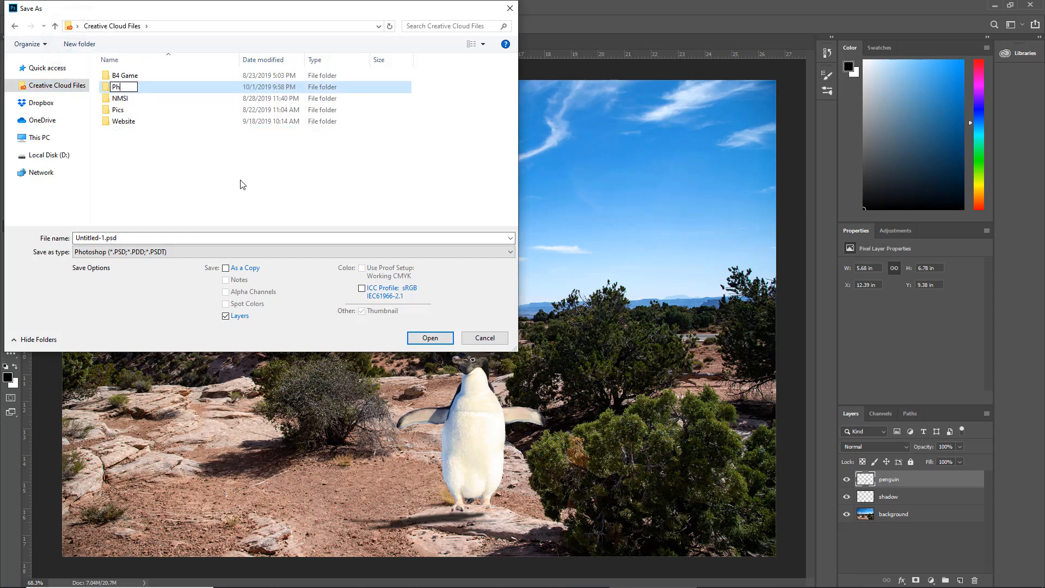
{"action": "type", "text": "otoshop"}
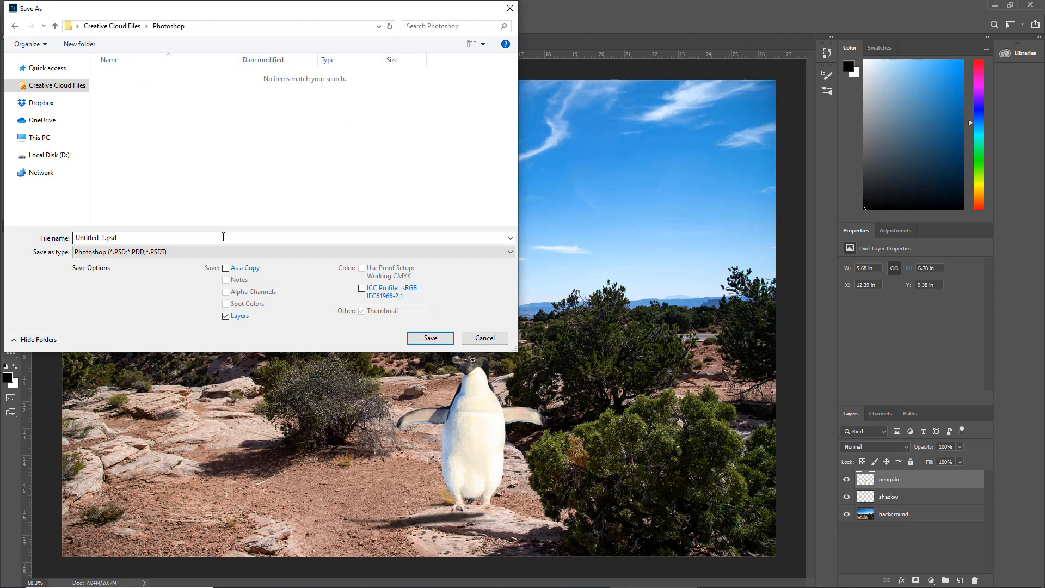
Save the document as "Making a Scene" in Photoshop PSD format with layers and Maximize Compatibility enabled.
{"action": "left_click_drag", "start_coordinate": [146, 237], "coordinate": [35, 243]}
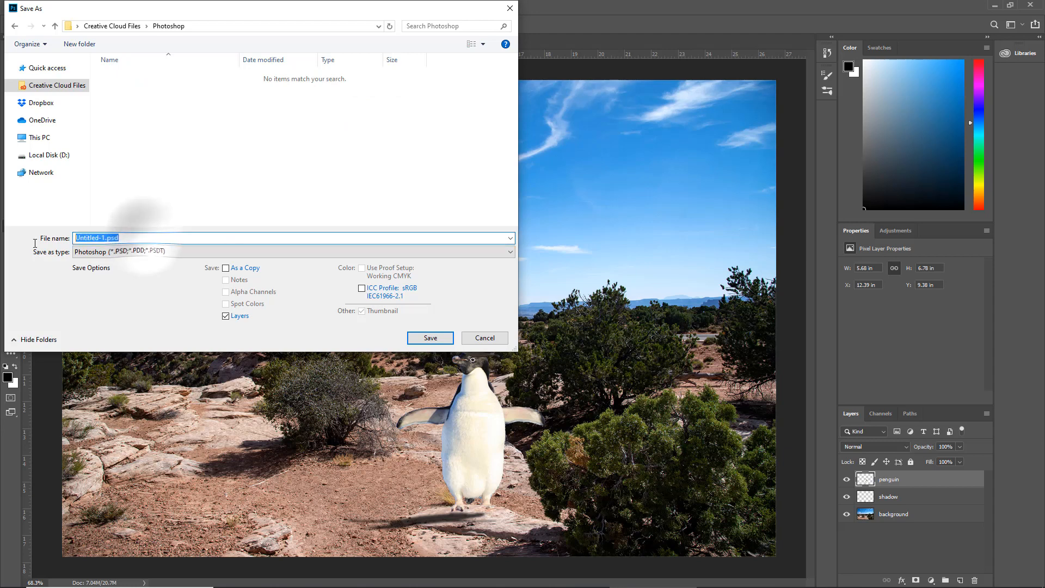
{"action": "type", "text": "Makin"}
{"action": "type", "text": "g a Scene"}
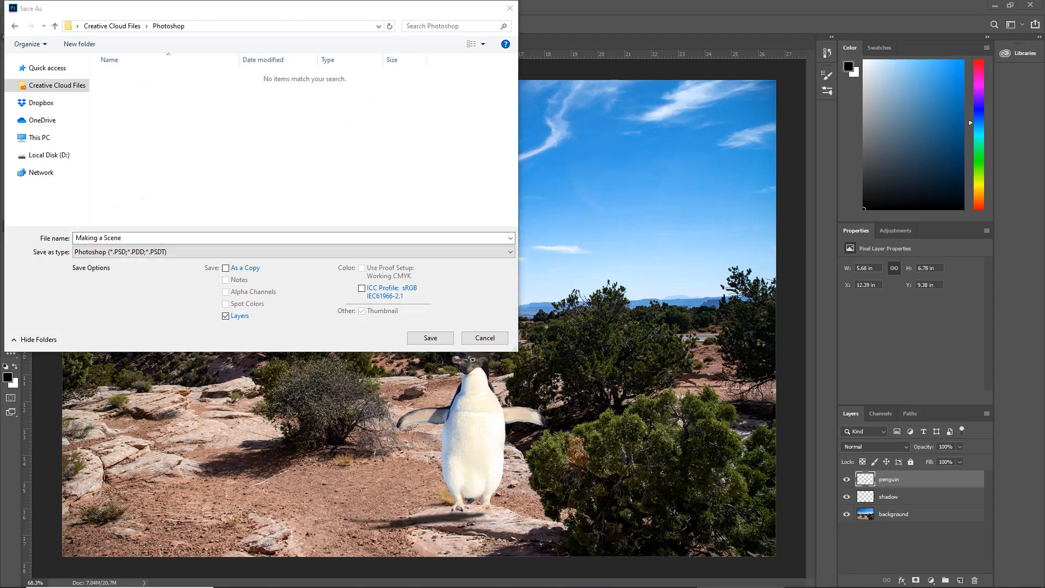
{"action": "left_click", "coordinate": [152, 252]}
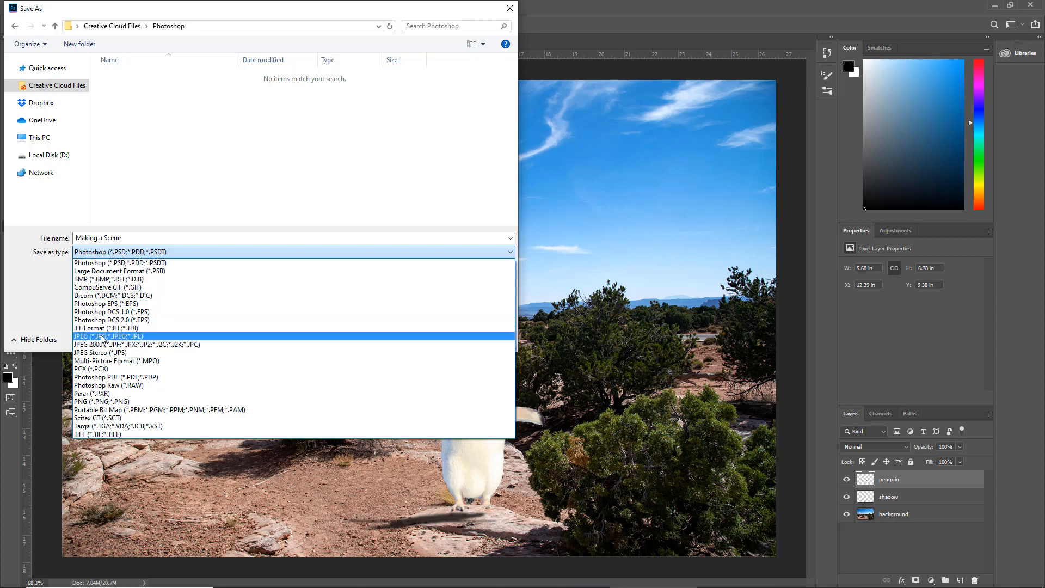
{"action": "left_click", "coordinate": [120, 263]}
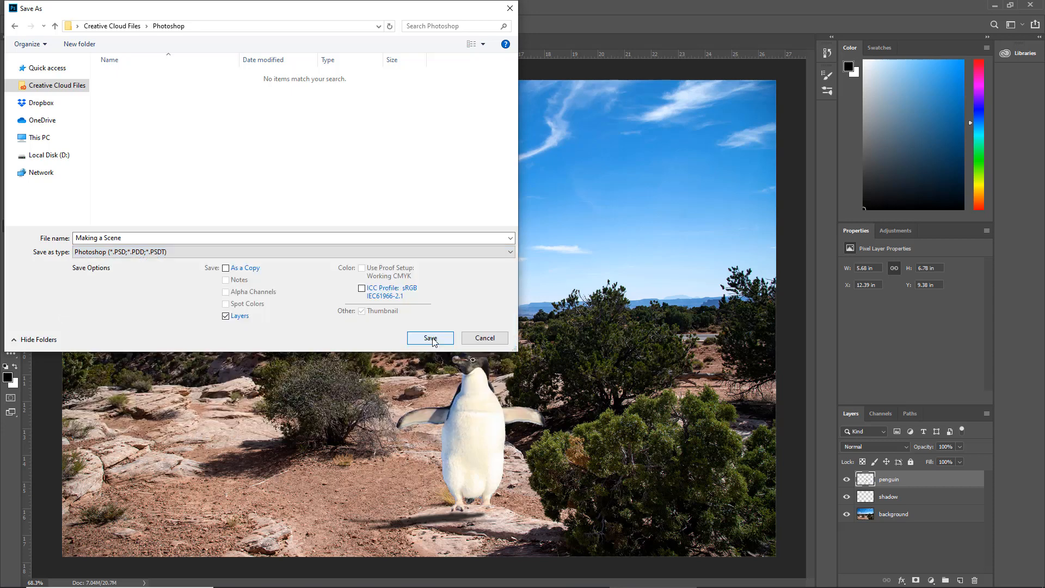
{"action": "left_click", "coordinate": [430, 338]}
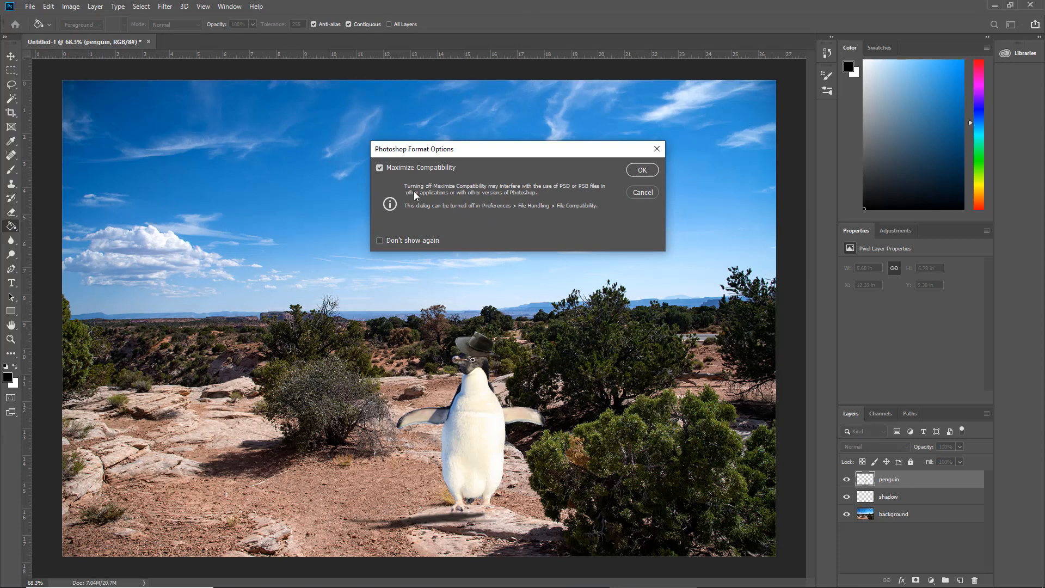
{"action": "left_click", "coordinate": [642, 170]}
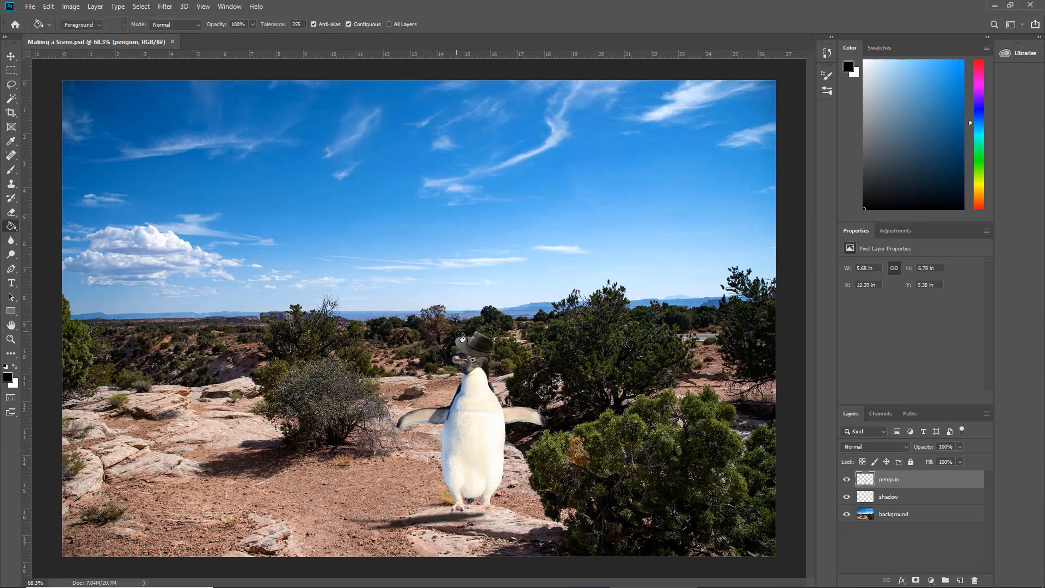